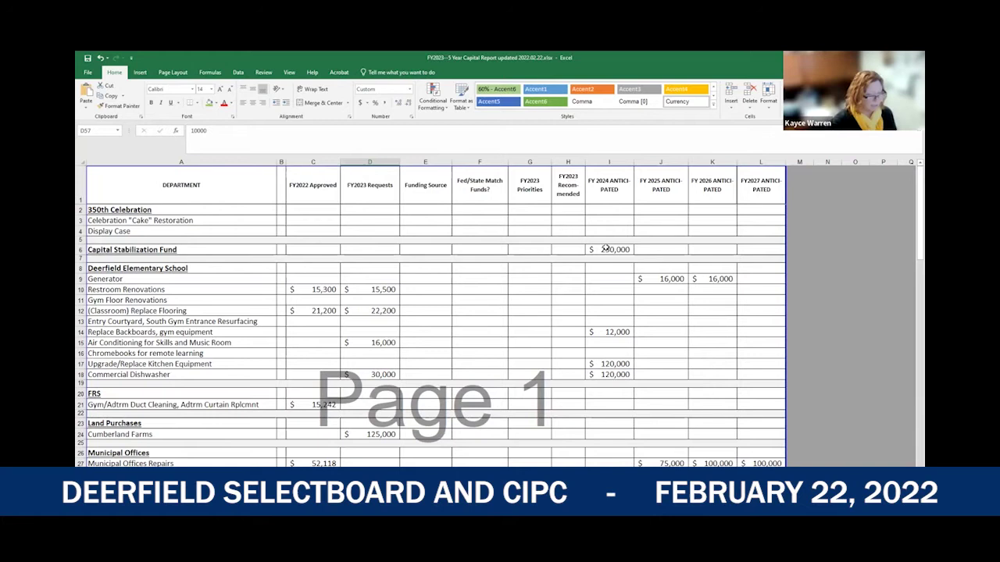
Review the FY2023 requests department by department, from Deerfield Elementary School through Public Works to Tilton Library
scroll(356, 285, "down", 2)
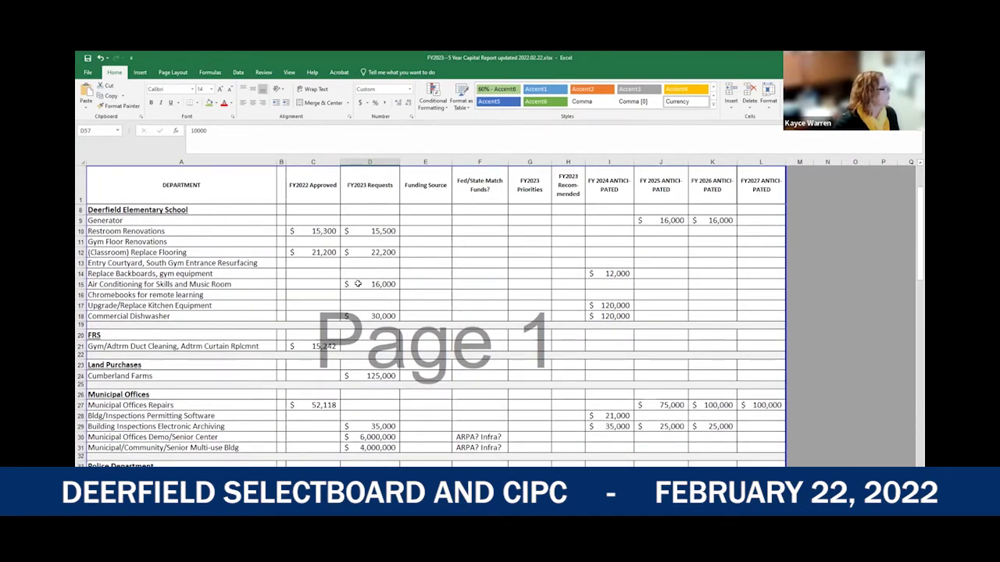
scroll(381, 316, "down", 2)
scroll(381, 316, "down", 5)
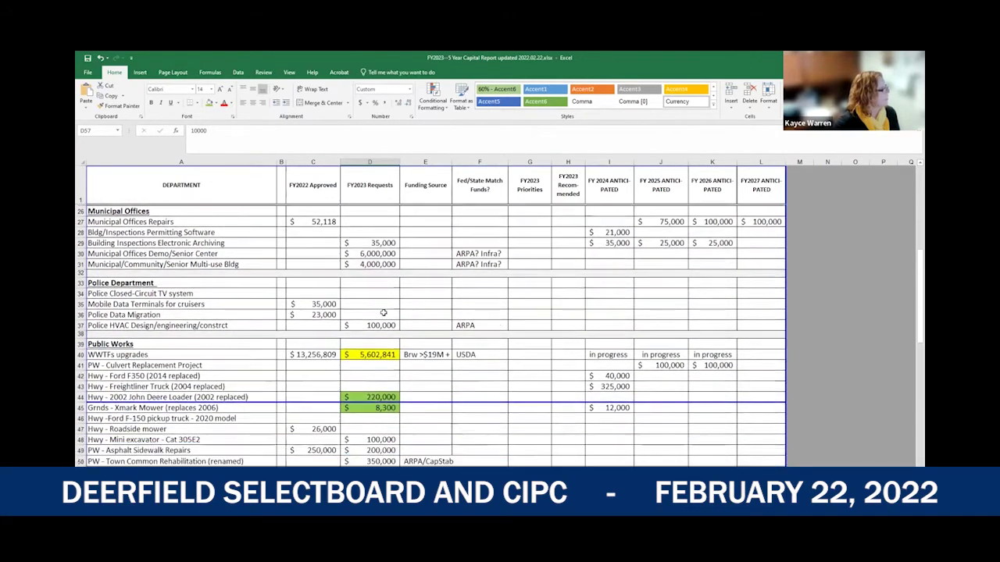
scroll(384, 313, "down", 1)
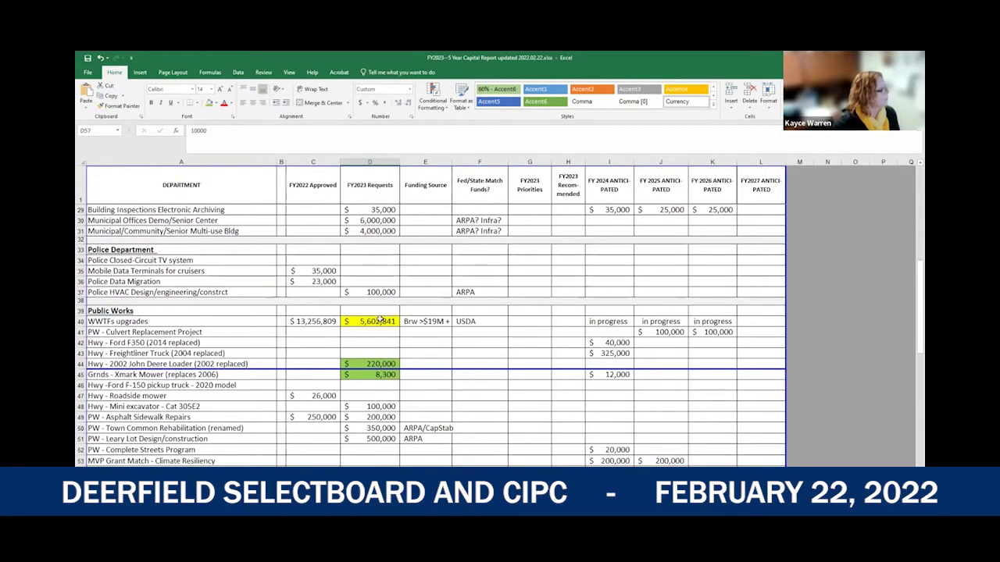
left_click(382, 320)
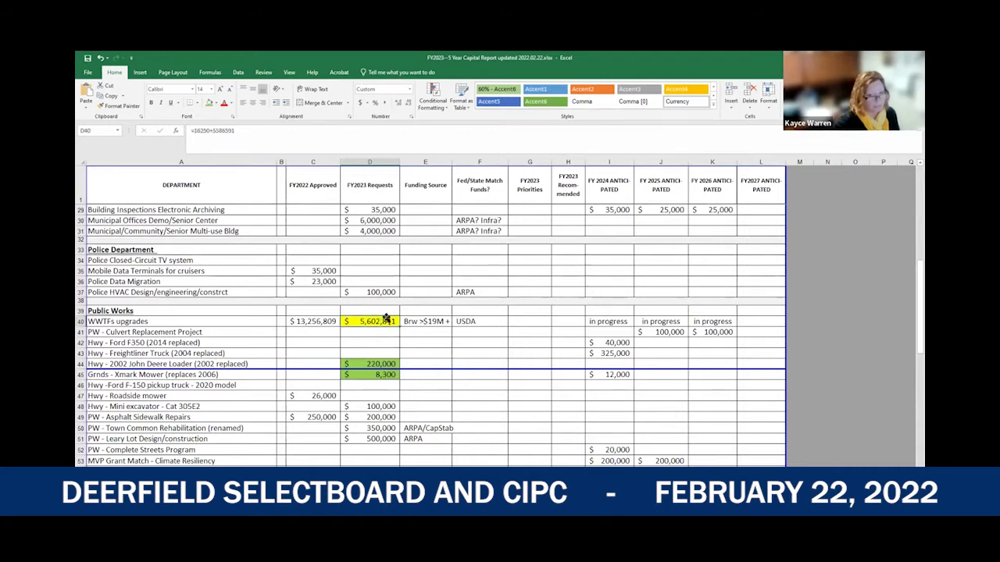
scroll(385, 317, "down", 2)
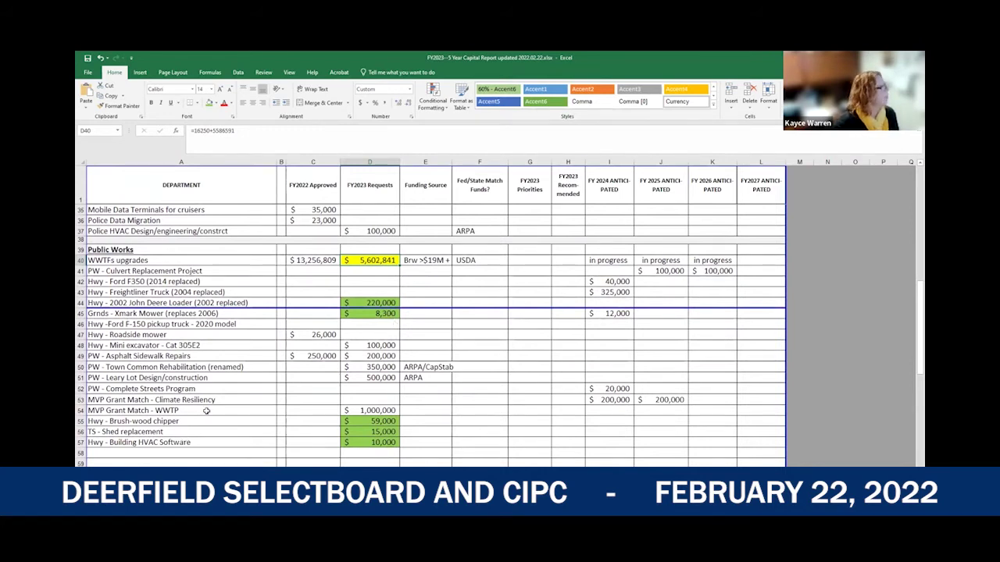
scroll(231, 383, "down", 1)
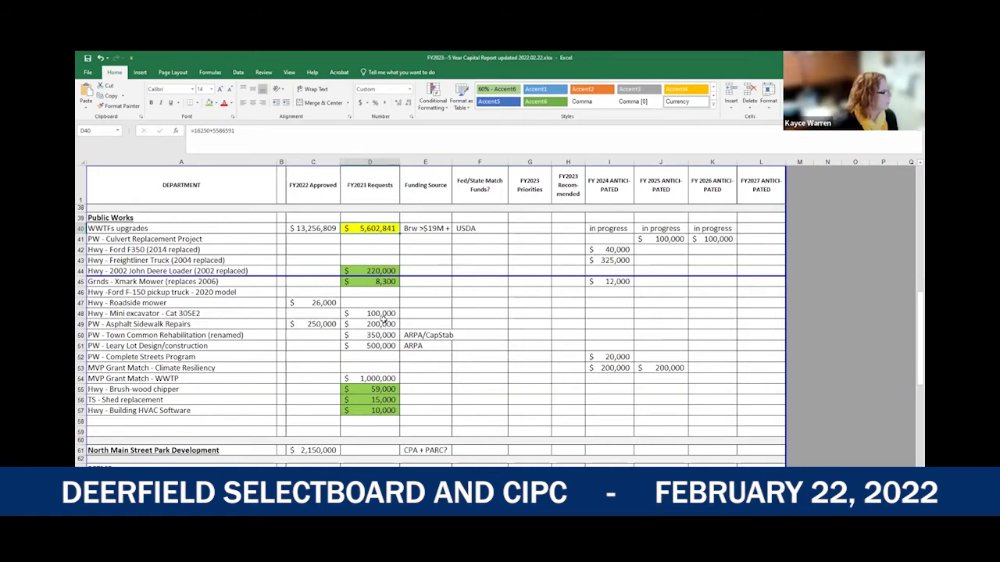
scroll(382, 325, "down", 2)
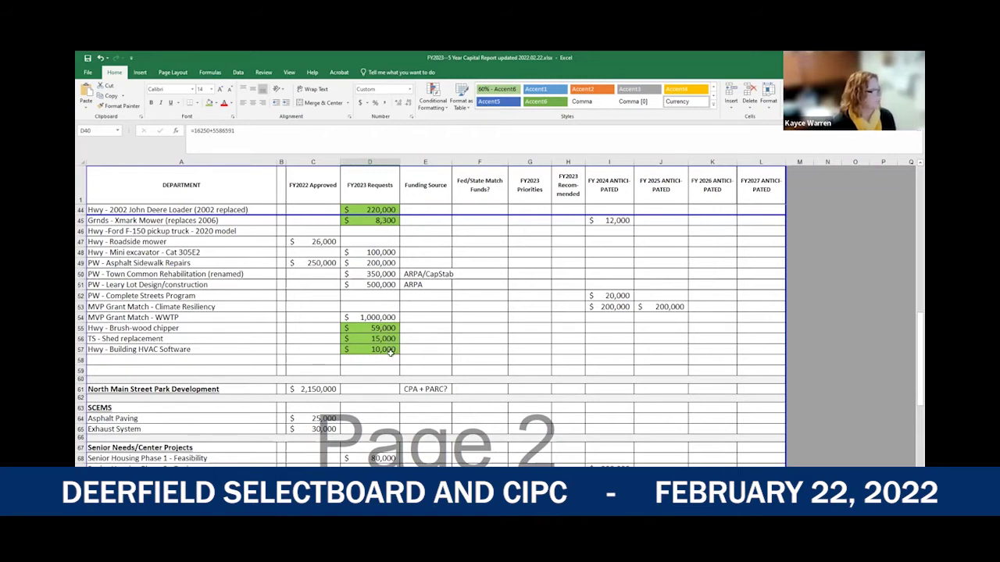
scroll(422, 349, "down", 1)
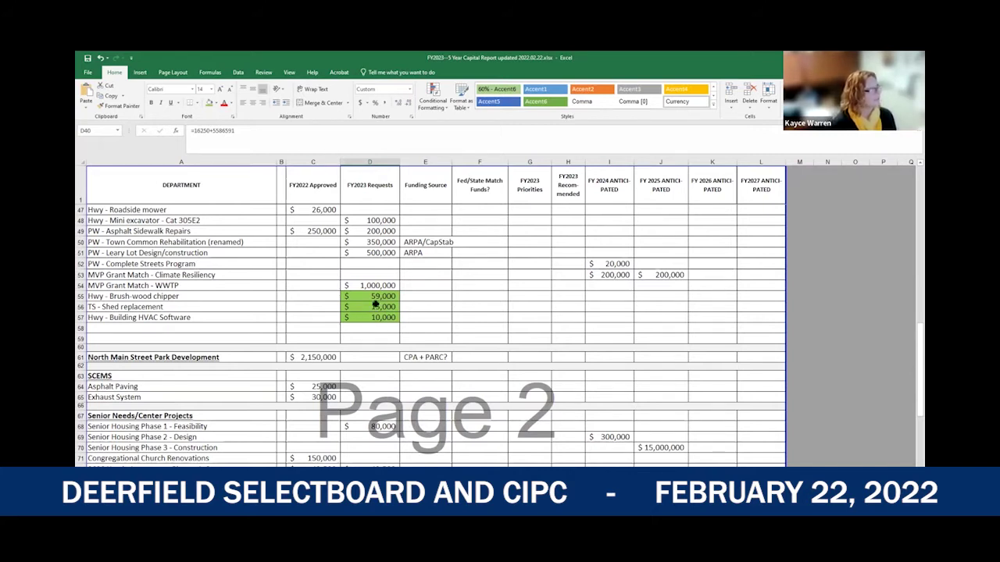
scroll(379, 297, "up", 2)
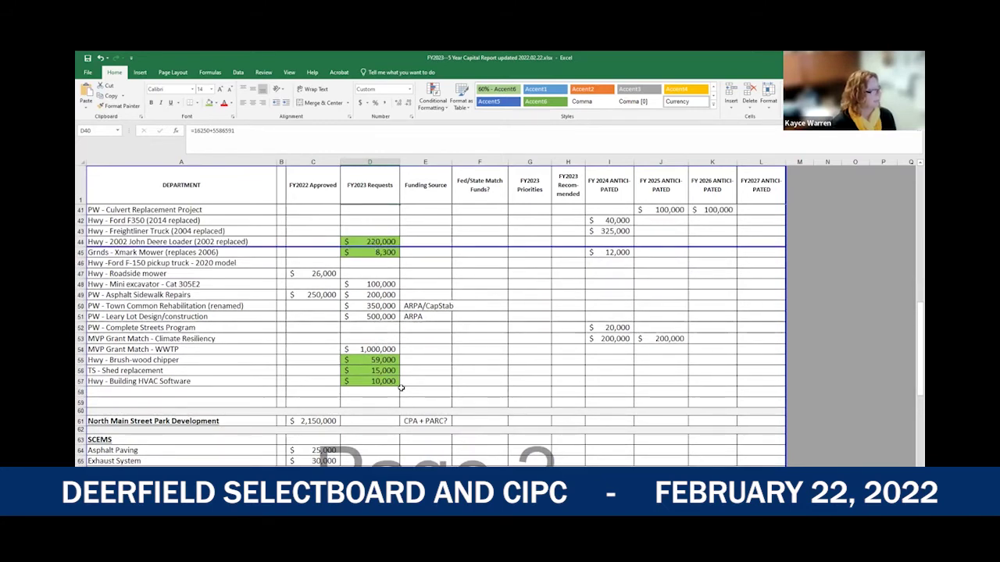
scroll(400, 385, "down", 2)
scroll(400, 385, "down", 3)
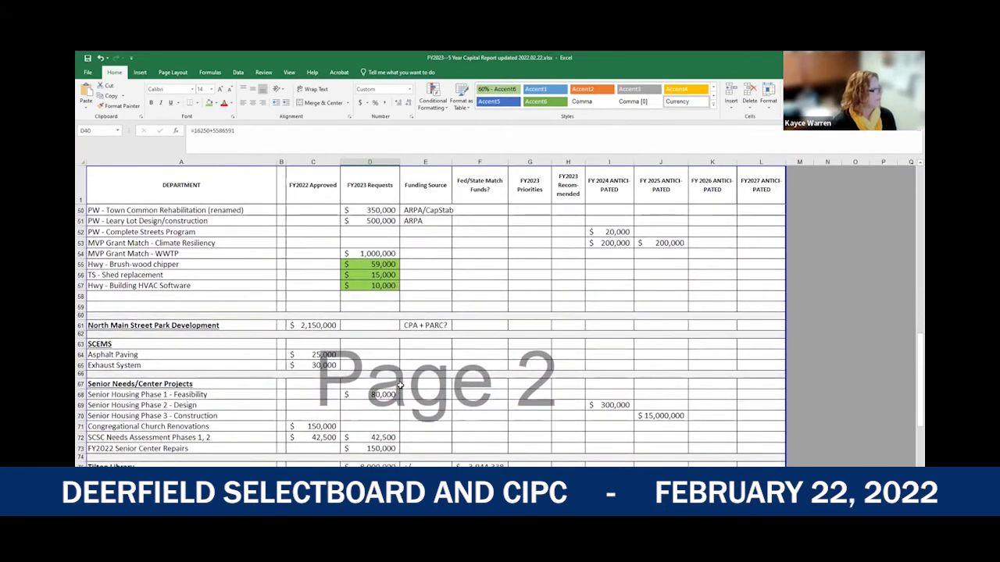
scroll(400, 386, "down", 1)
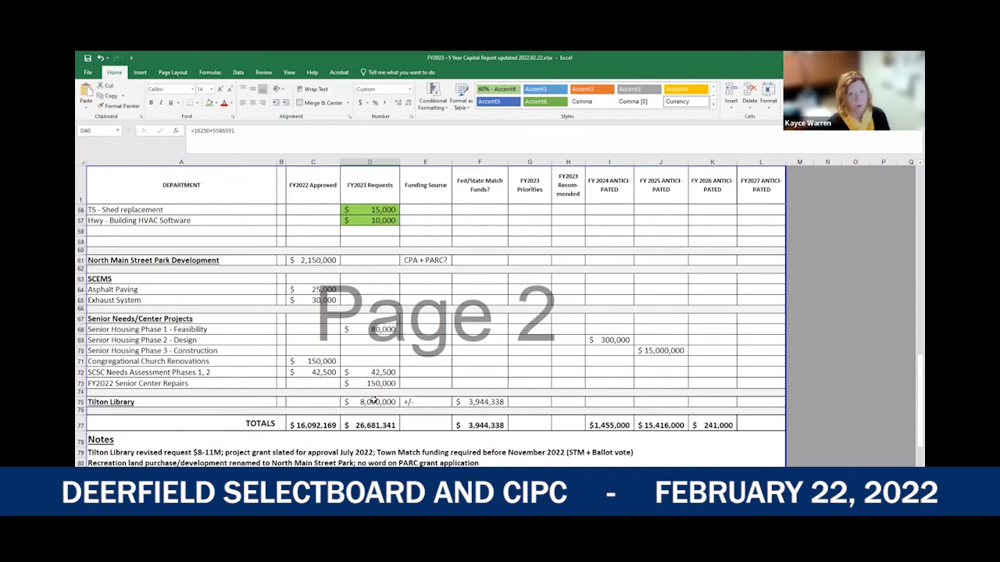
left_click(376, 402)
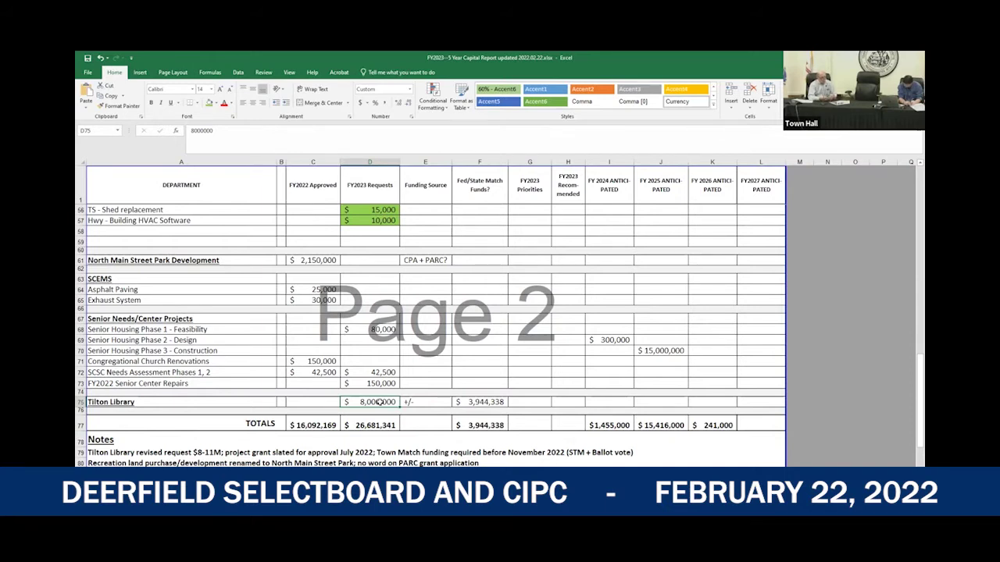
Append $3M to the Tilton Library funding source entry, making it "+/- $3M"
left_click(429, 400)
left_click(223, 129)
type("$3M")
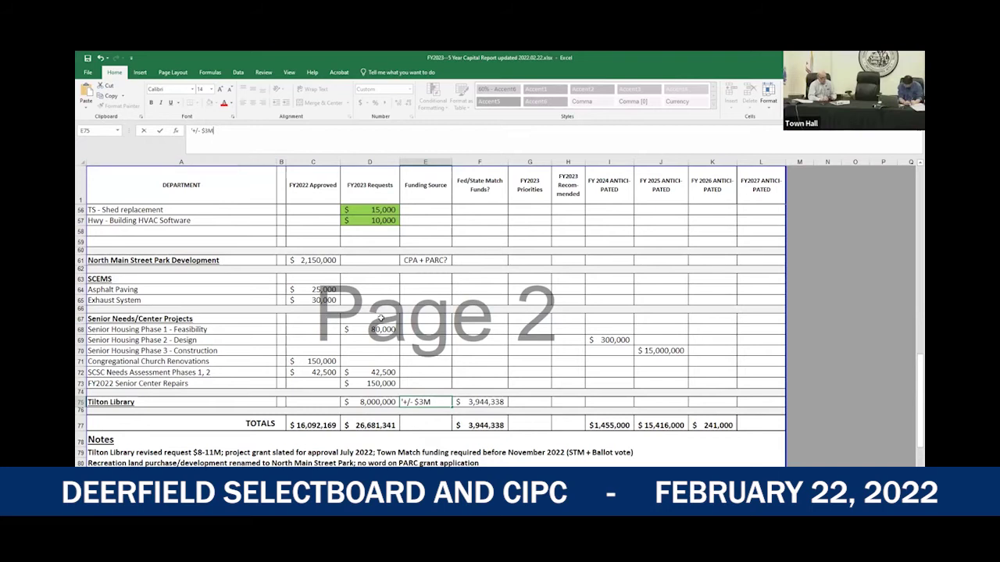
left_click(424, 382)
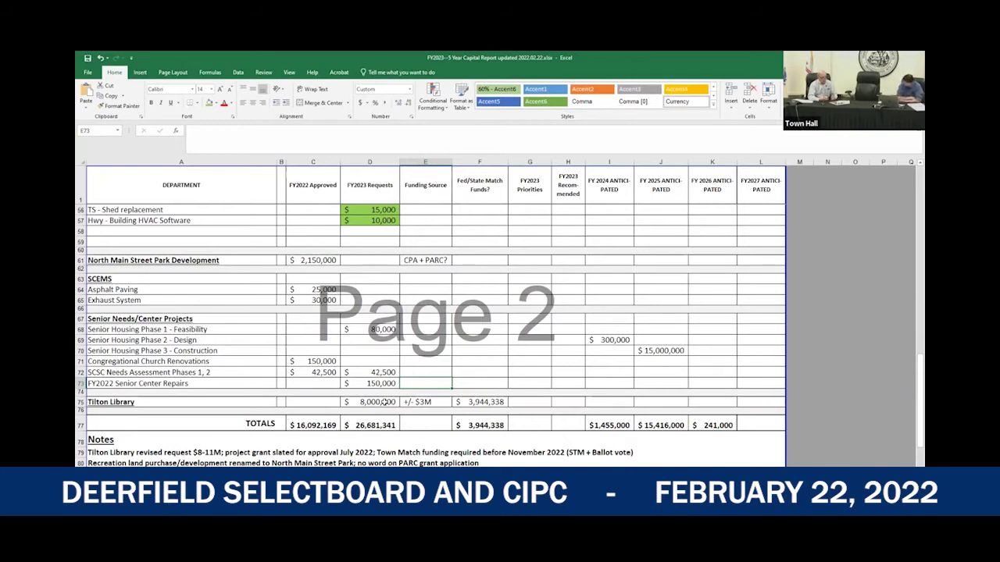
Extend the Tilton Library funding source entry to read "+/- $3M = $11M"
left_click(418, 402)
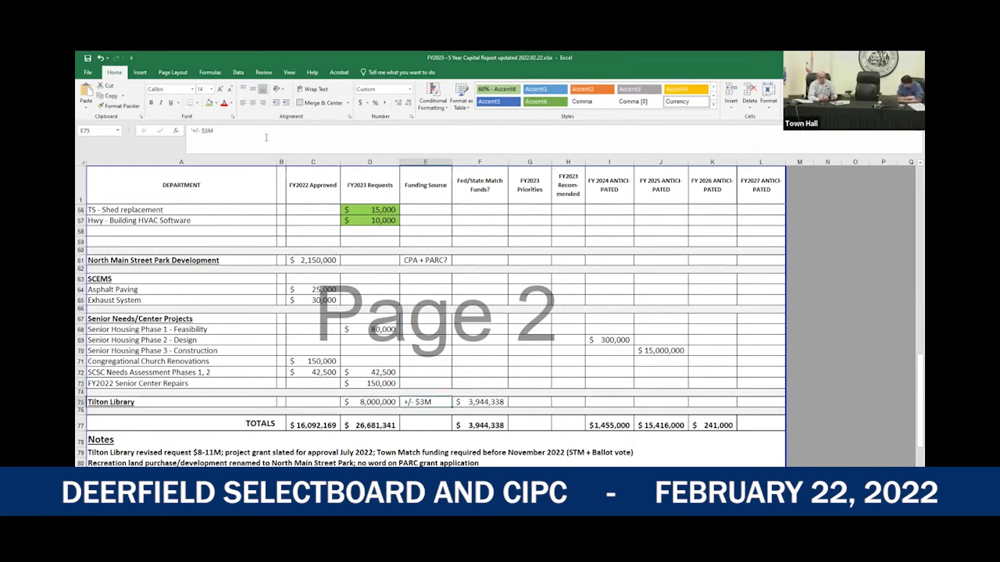
left_click(232, 130)
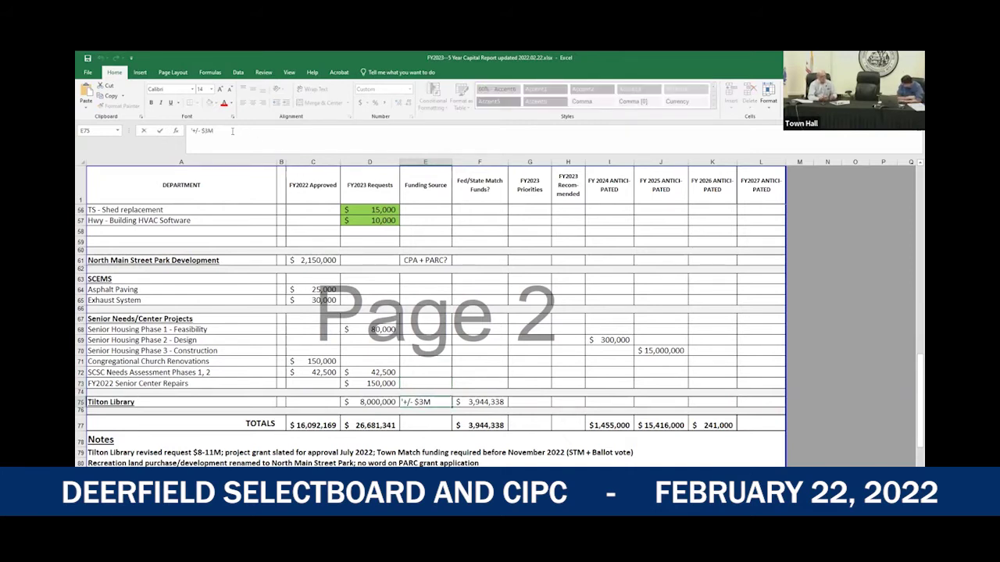
type("=")
type(" = $1")
type("1M")
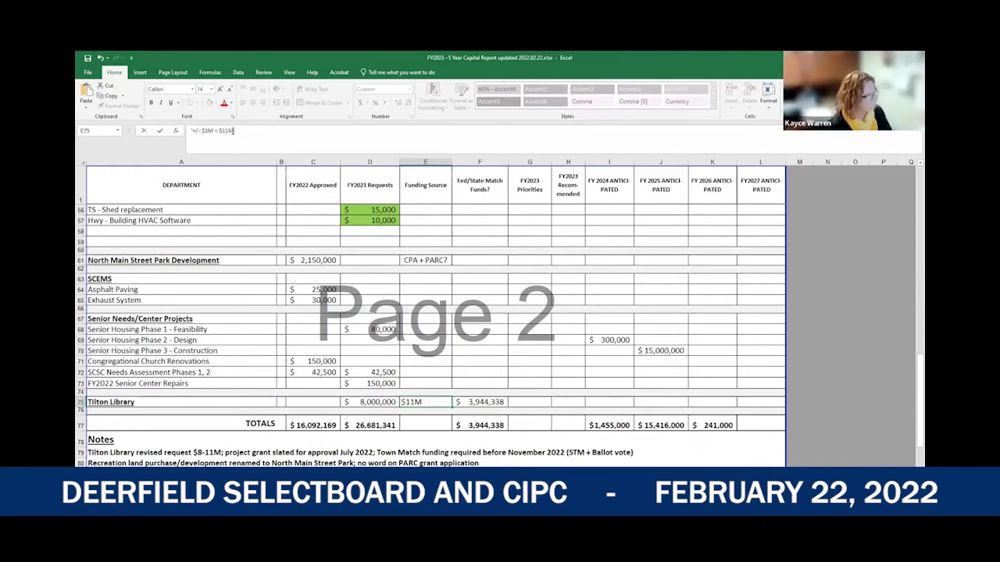
key("Return")
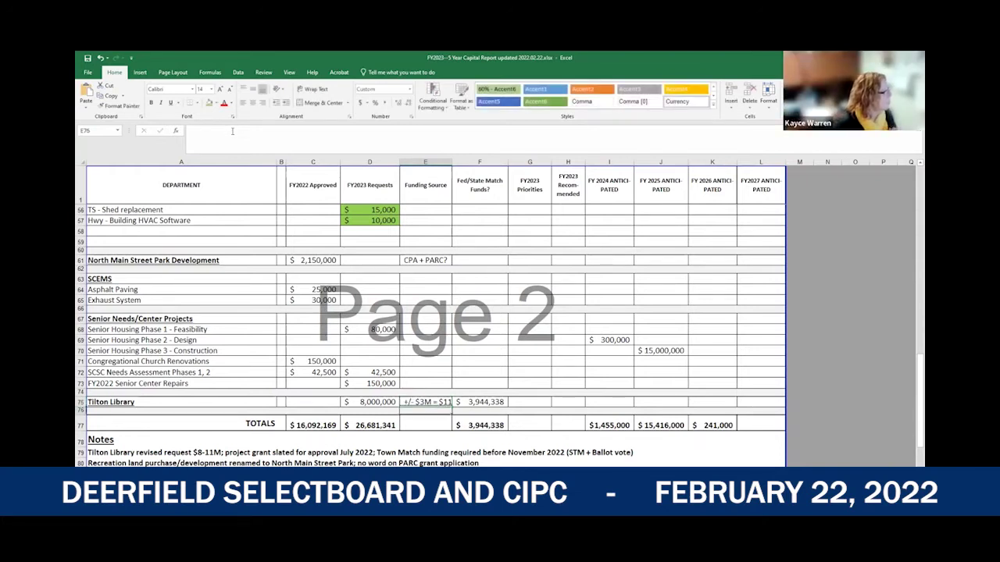
Remove the spaces around the equals sign in the Tilton Library funding source and reduce that cell's font size to 13
left_click(414, 401)
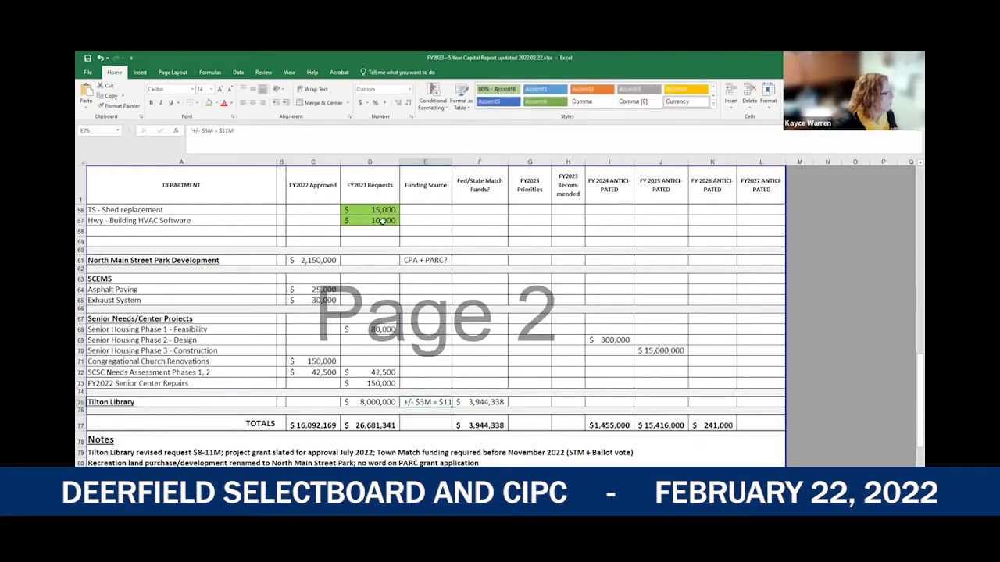
left_click(217, 130)
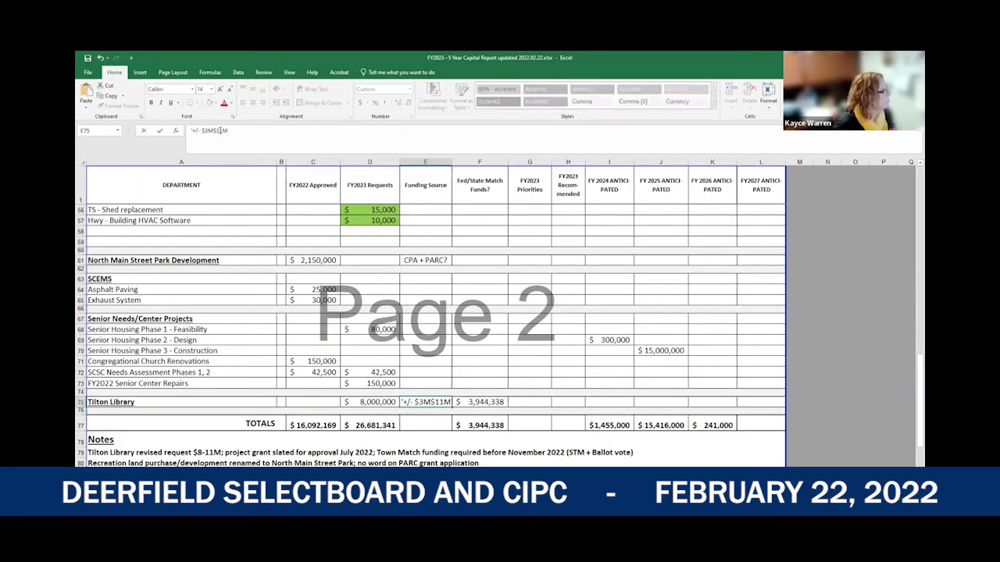
key("Escape")
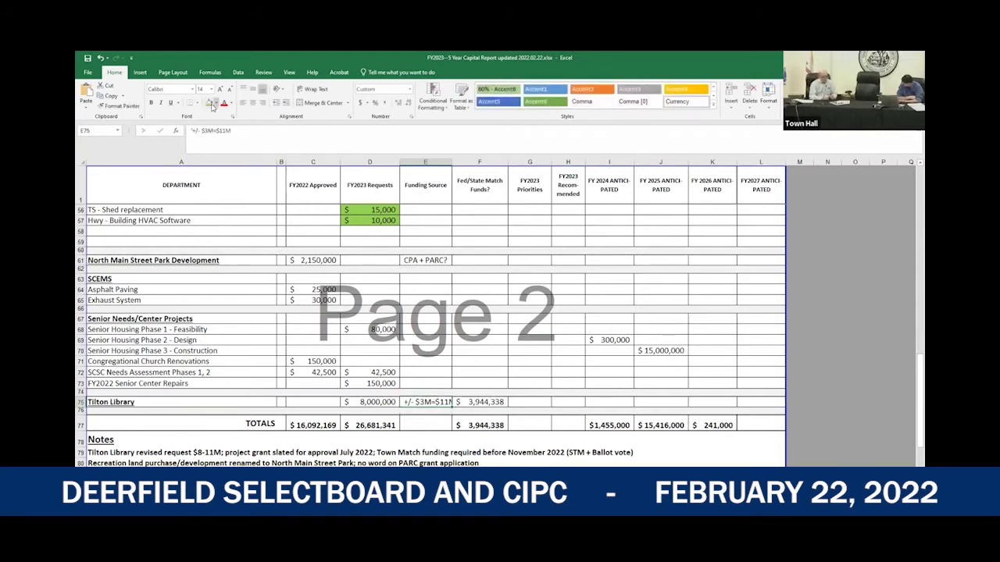
type("10")
key("Return")
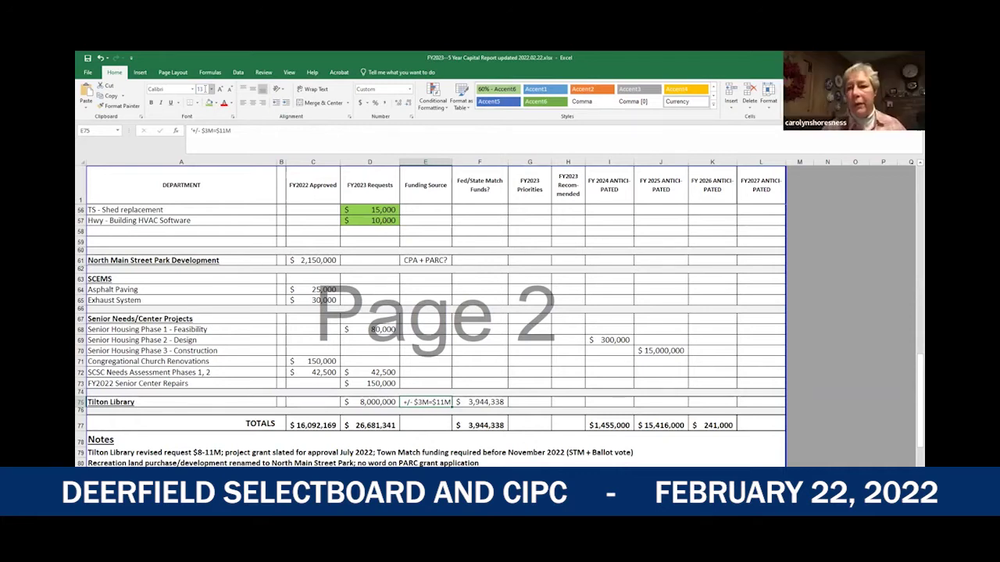
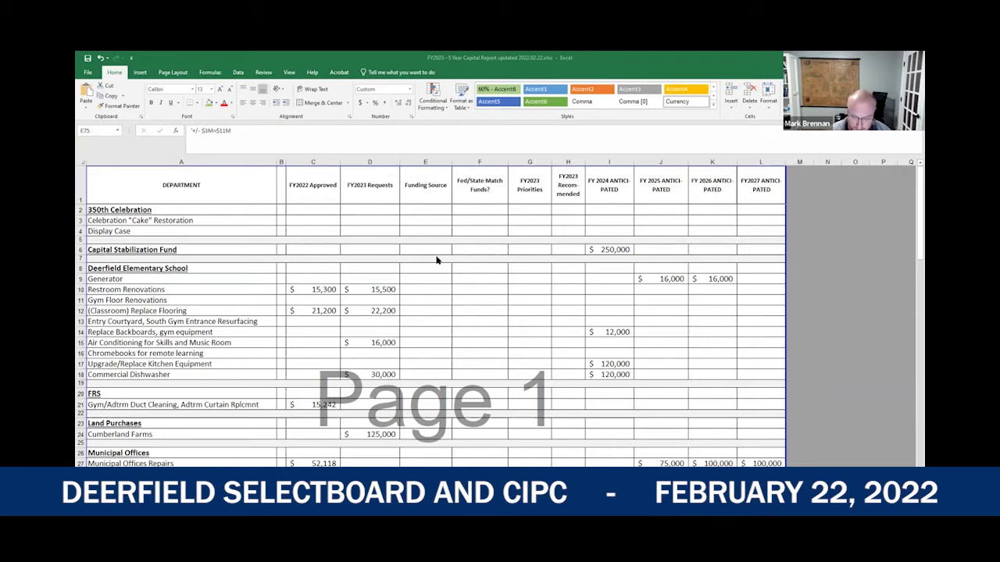
Fill the FY2023 Recommended cell for Restroom Renovations with light gold
scroll(437, 260, "down", 1)
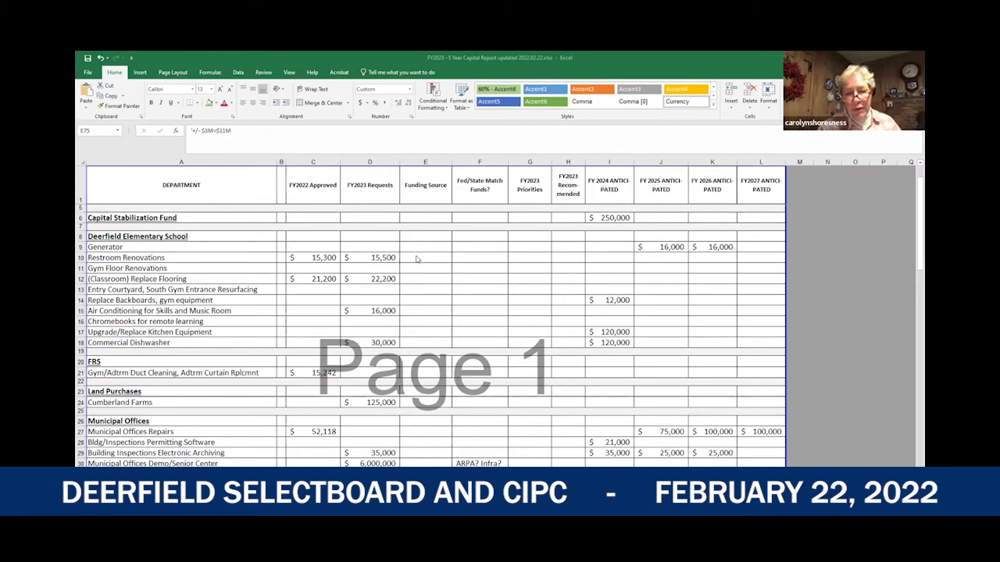
left_click(530, 257)
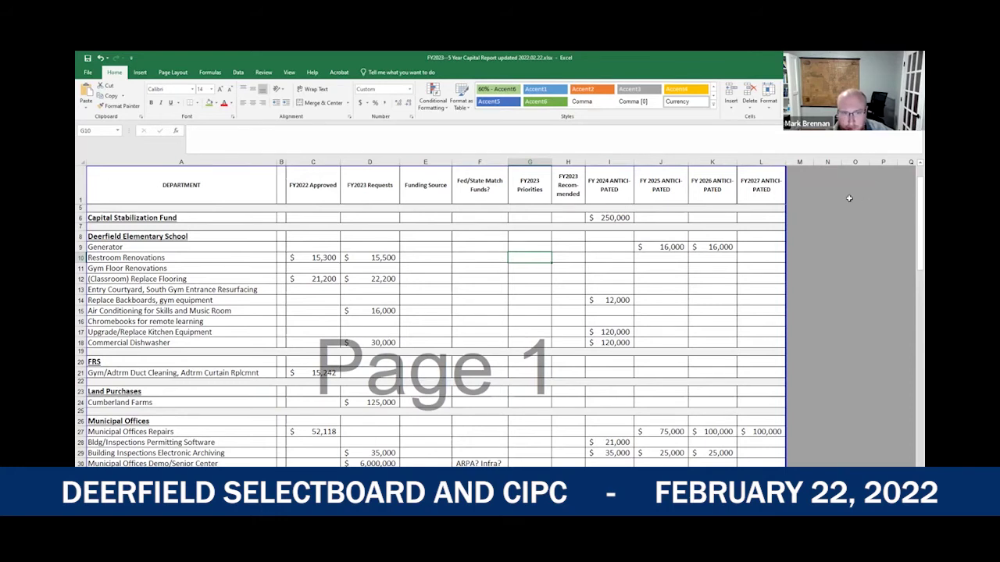
left_click(566, 260)
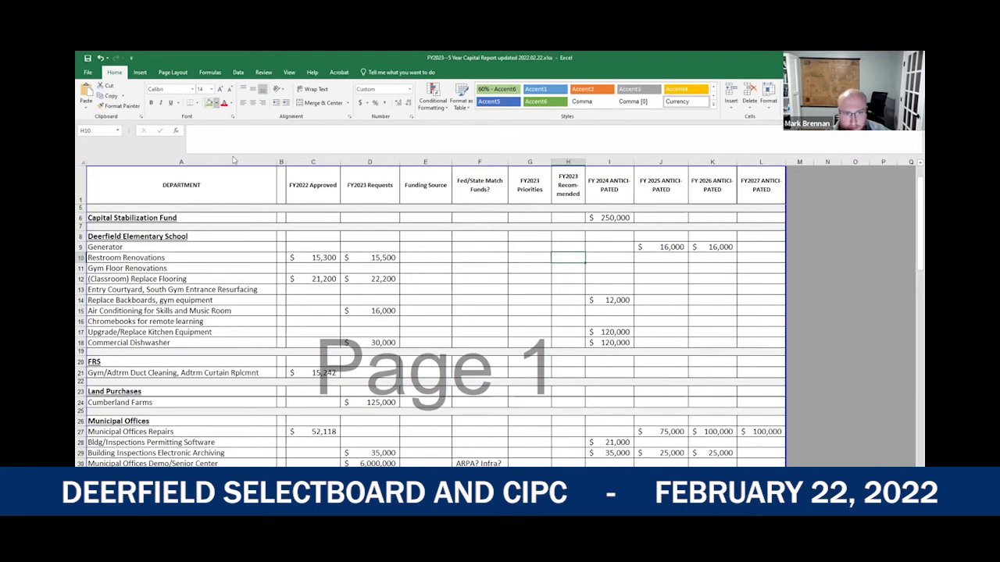
left_click(217, 104)
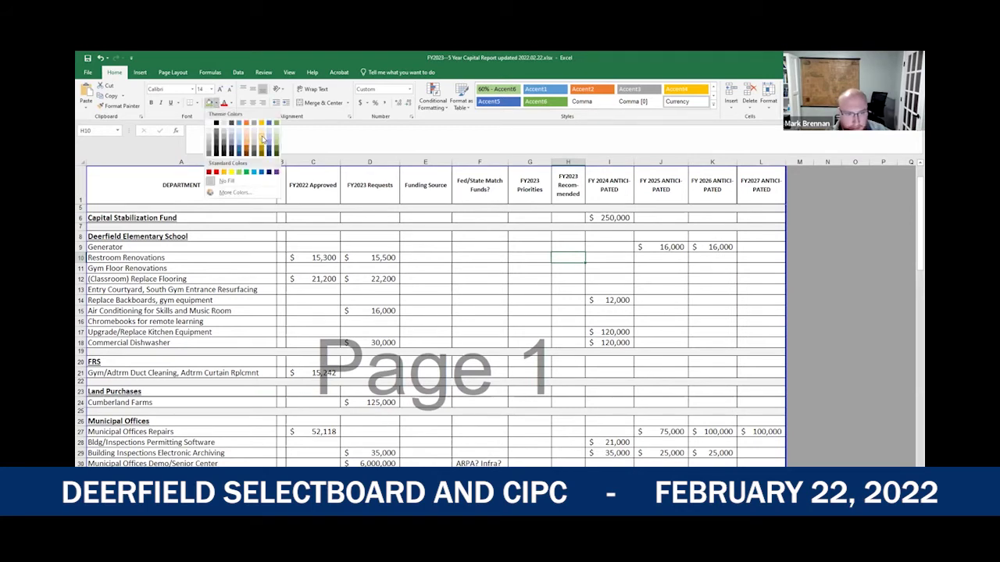
left_click(264, 139)
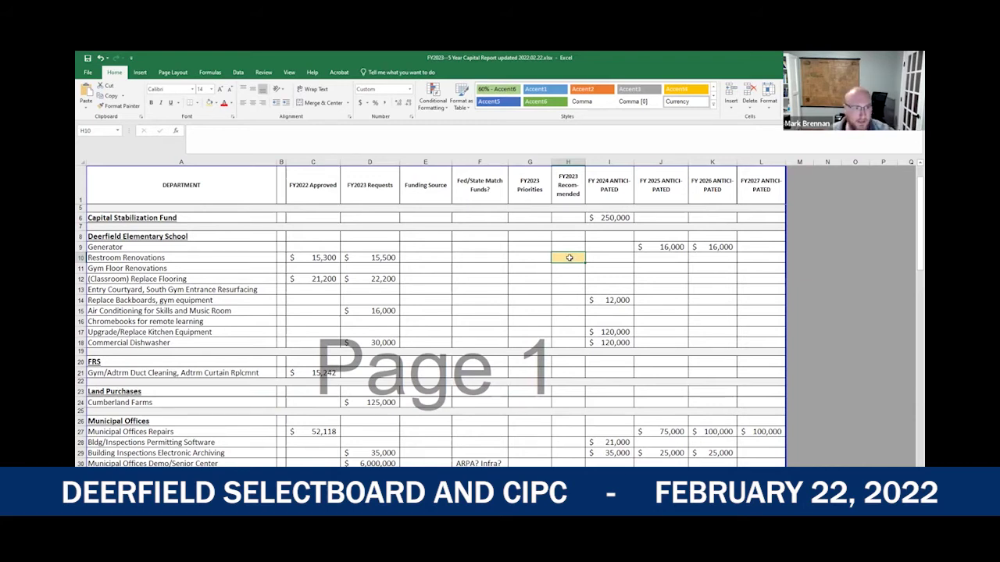
Enter Y in the FY2023 Recommended cell for Restroom Renovations
double_click(568, 258)
double_click(560, 269)
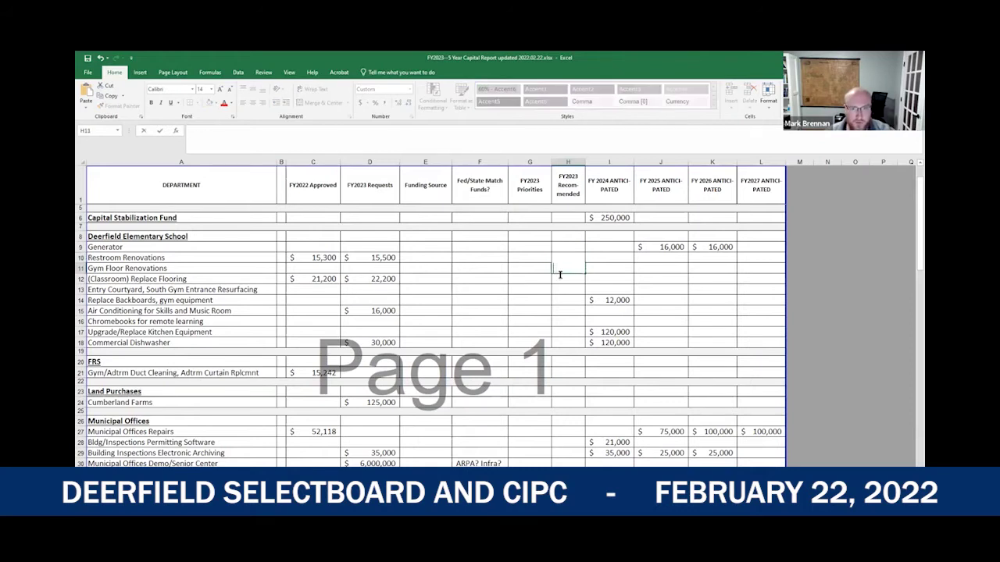
key("Return")
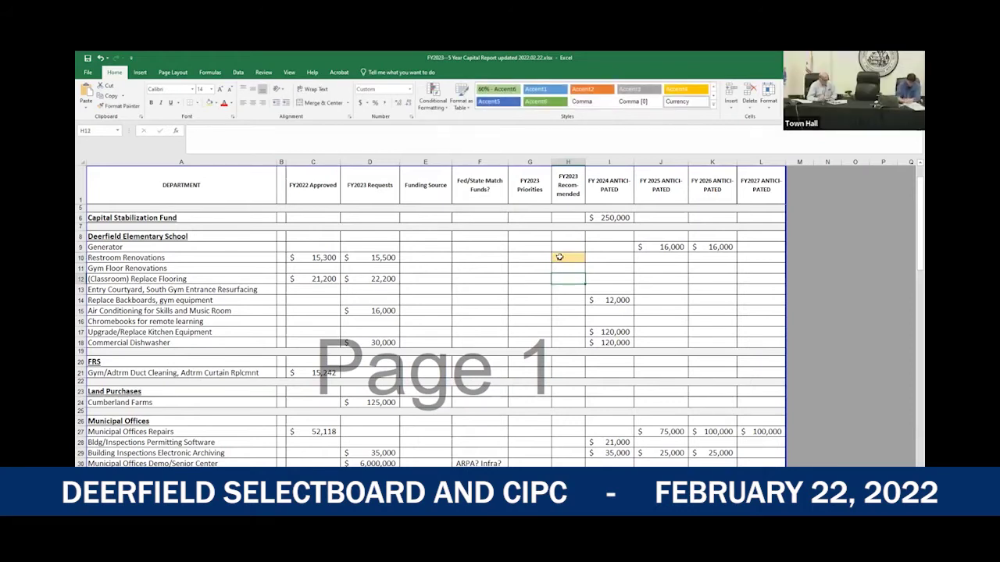
left_click(567, 217)
left_click(569, 279)
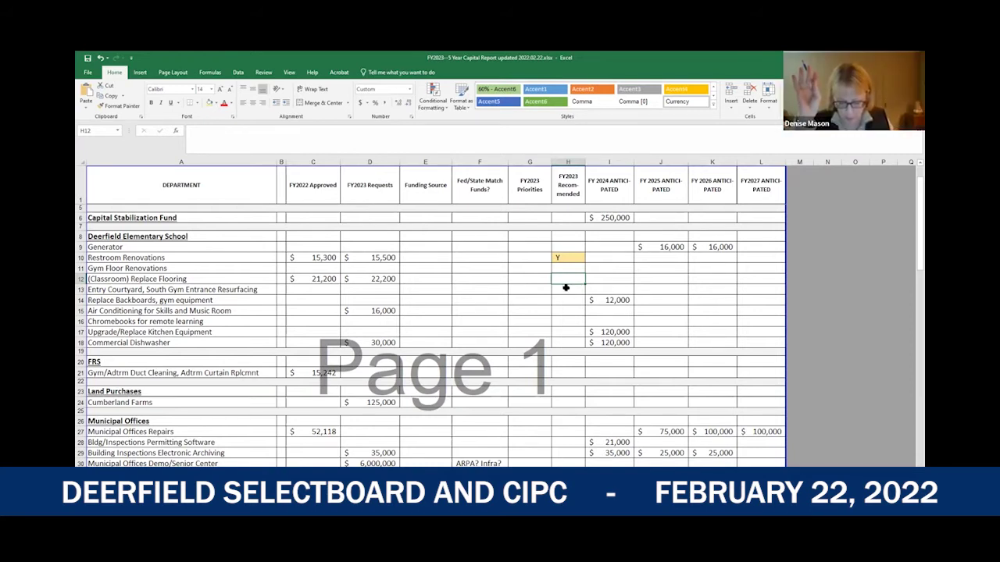
Apply the same light gold fill to the FY2023 Recommended cell for (Classroom) Replace Flooring
left_click(394, 280)
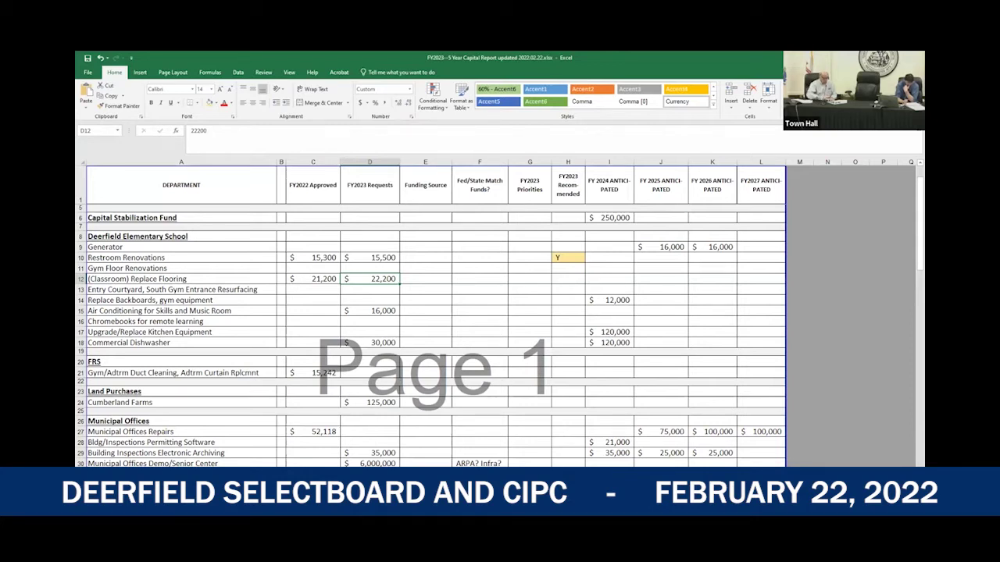
left_click(573, 280)
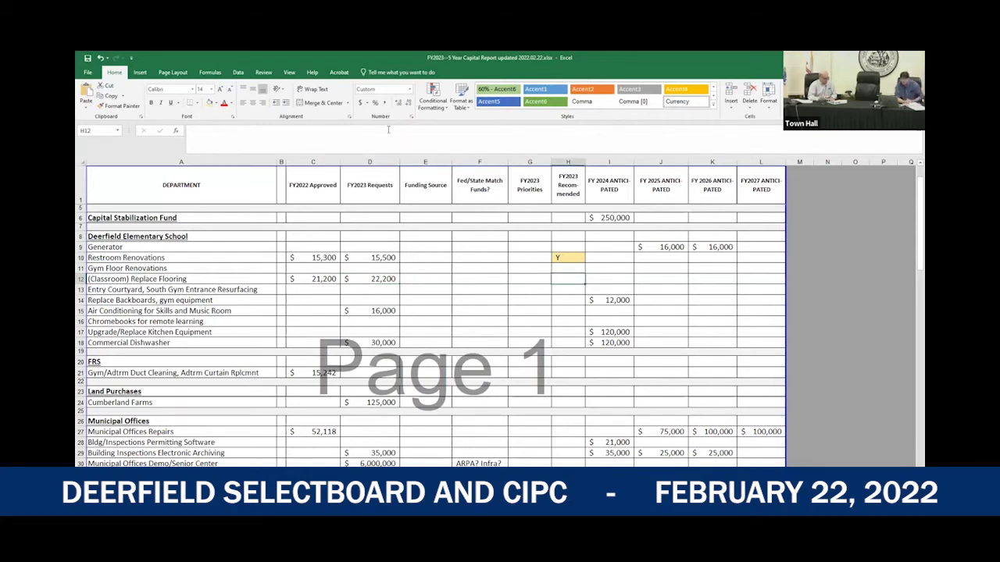
left_click(211, 104)
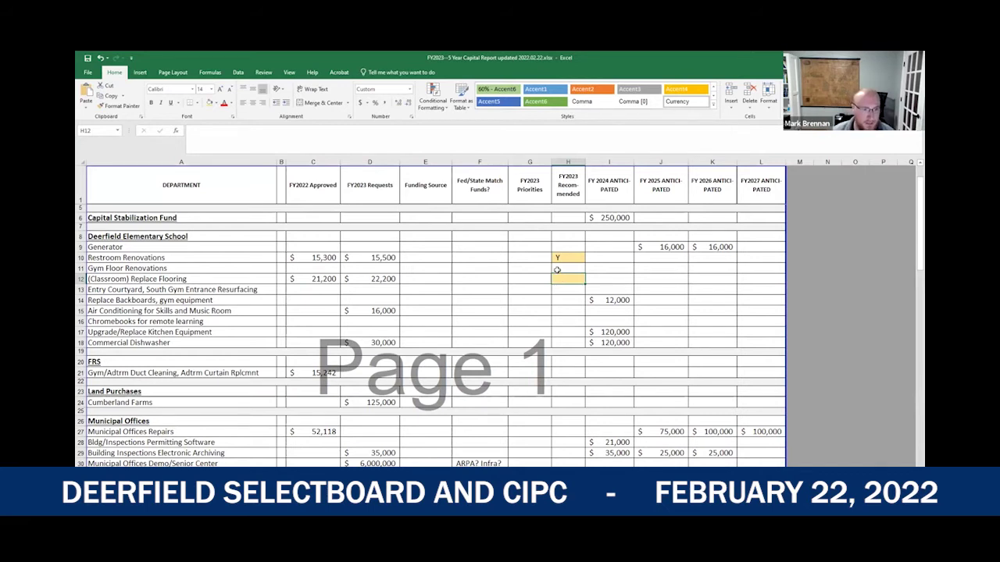
Fill the Air Conditioning for Skills and Music Room recommended cell light gold, and mark it and (Classroom) Replace Flooring Y for FY2023
left_click(567, 311)
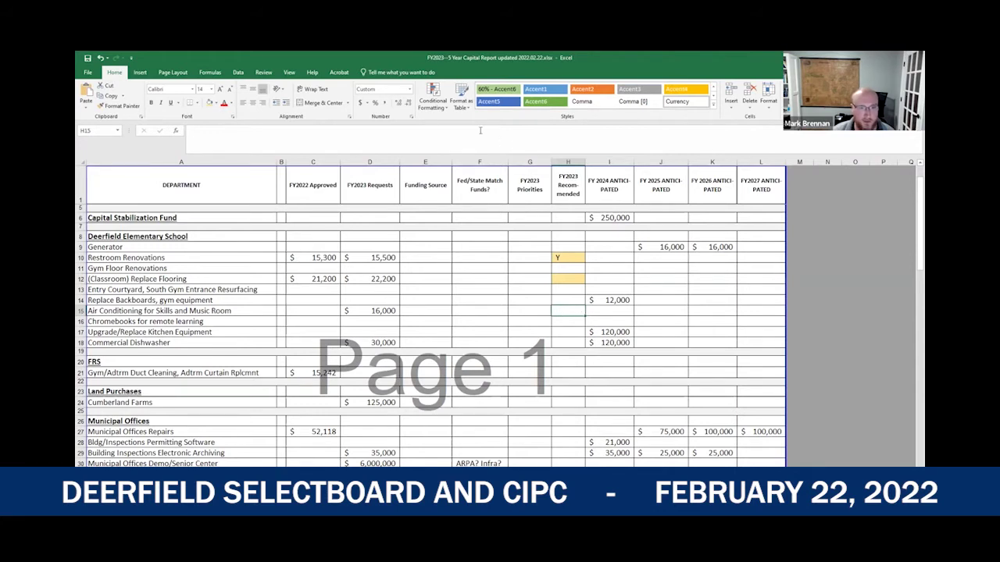
left_click(213, 104)
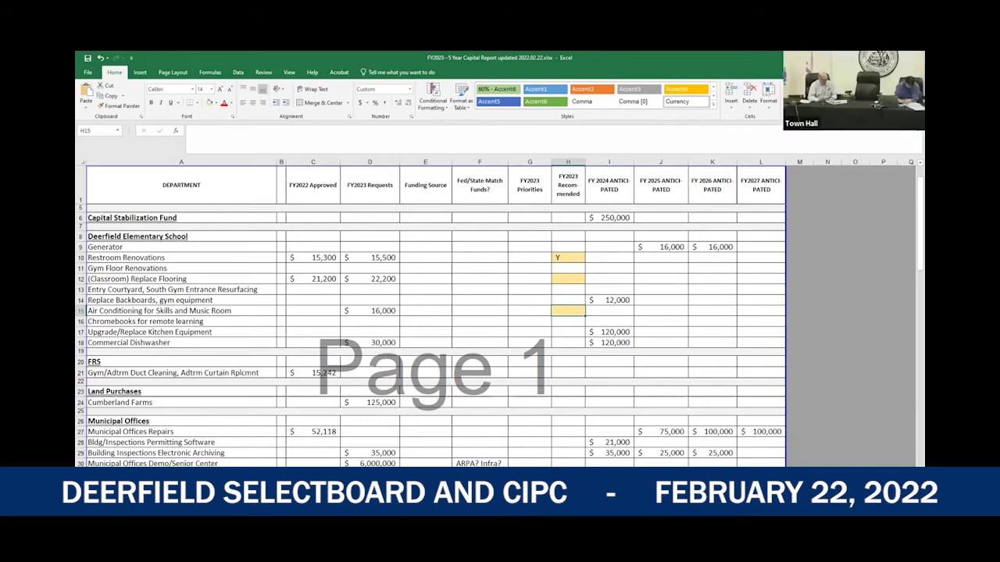
left_click(566, 276)
type("Y")
key("Return")
key("Return")
key("Return")
type("Y")
key("Return")
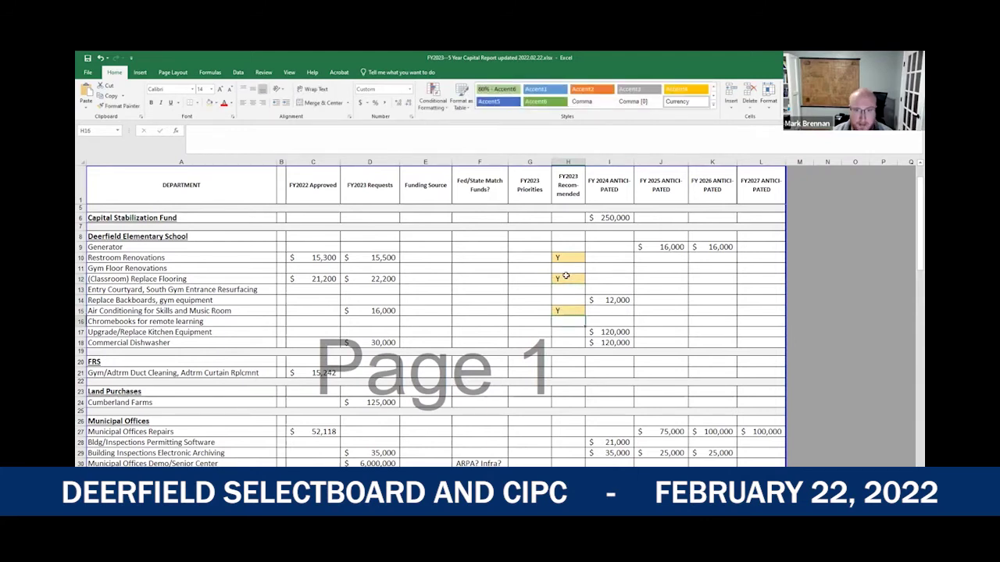
Fill the FY2023 Recommended cell for Commercial Dishwasher with light gold and enter Y in it
key("Return")
key("Return")
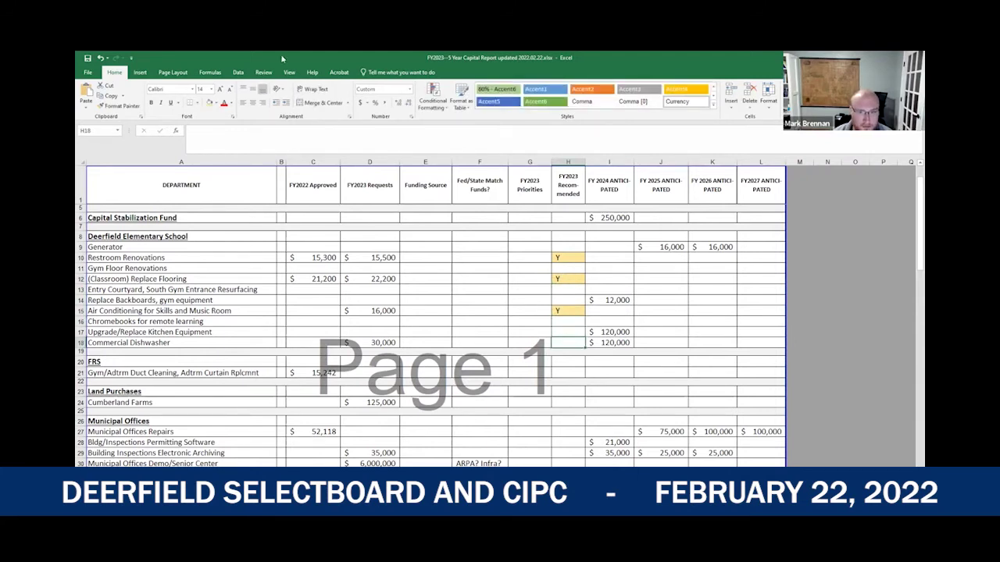
left_click(208, 103)
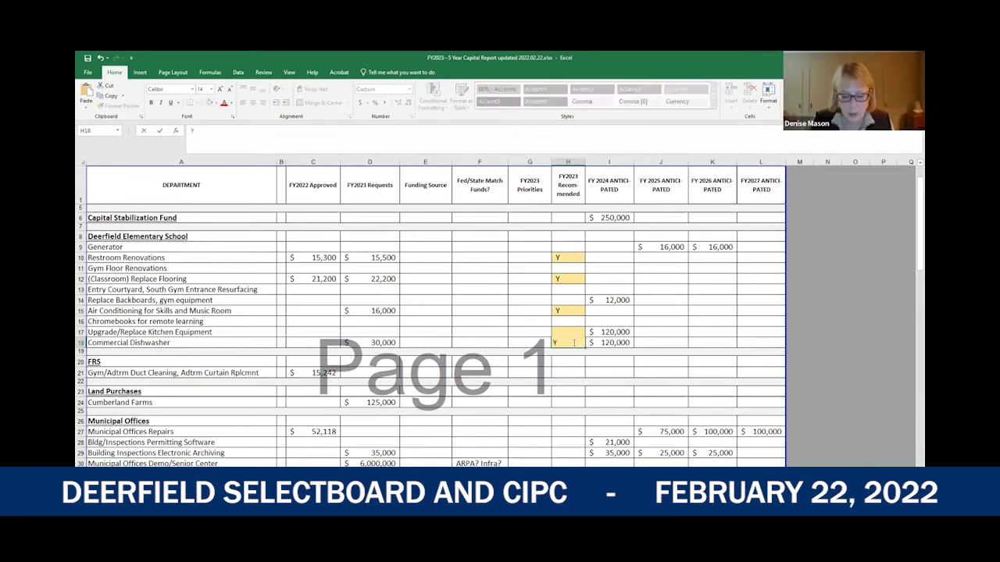
type("Y")
key("Return")
key("Return")
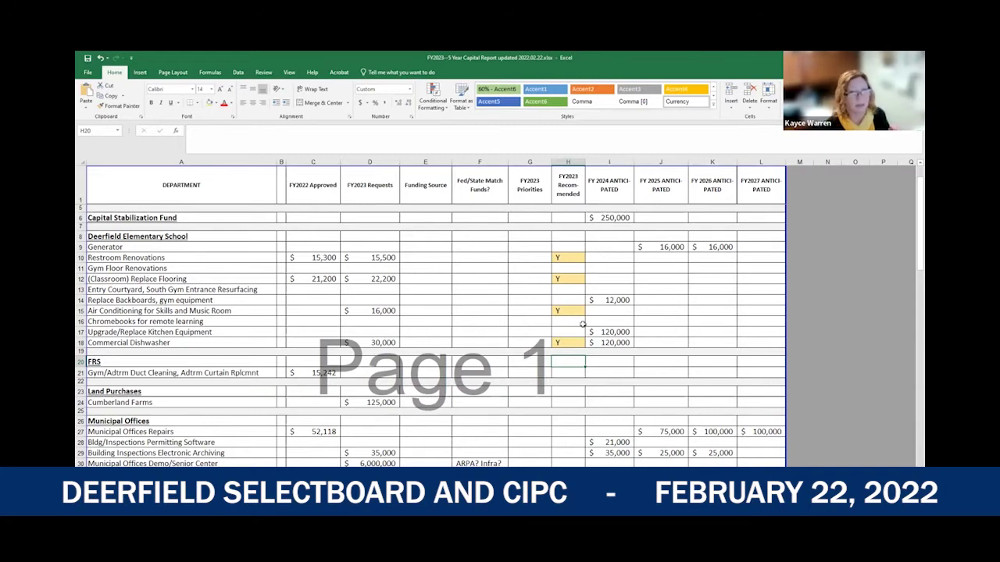
left_click(617, 344)
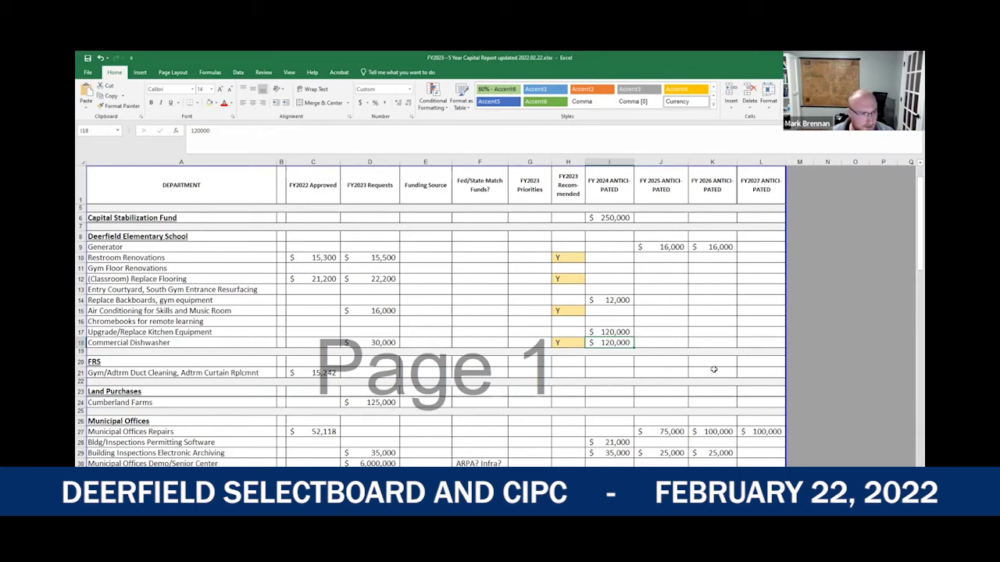
Enter 125000 as the FY 2024 anticipated amount for Cumberland Farms and clear its FY2023 request
left_click(571, 402)
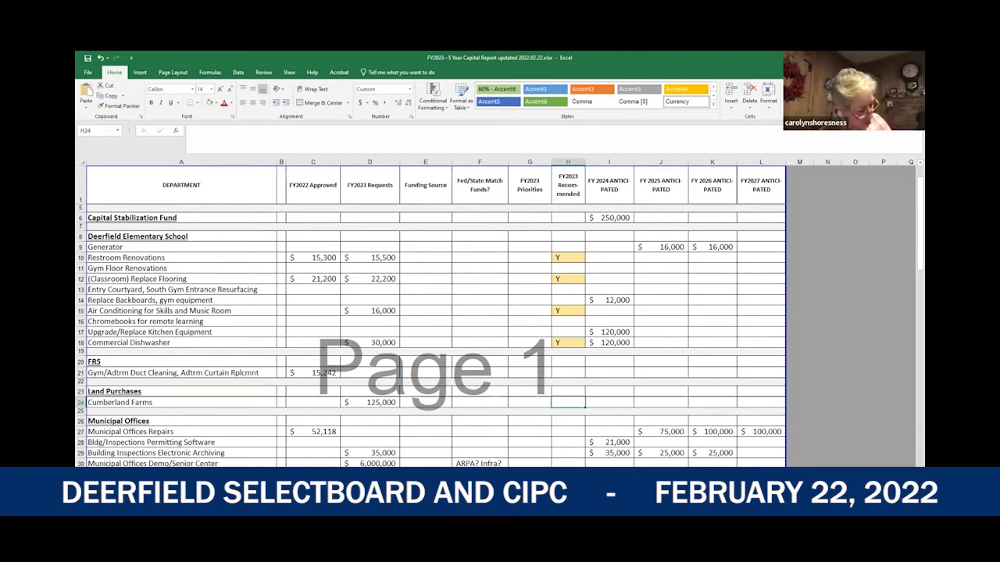
left_click(615, 402)
type("125000")
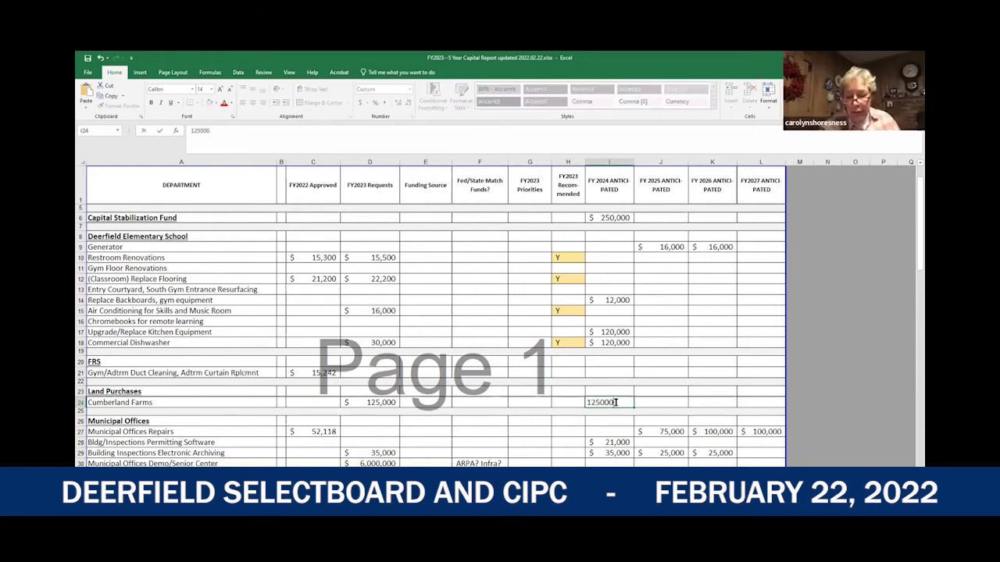
key("Return")
left_click(363, 402)
key("Delete")
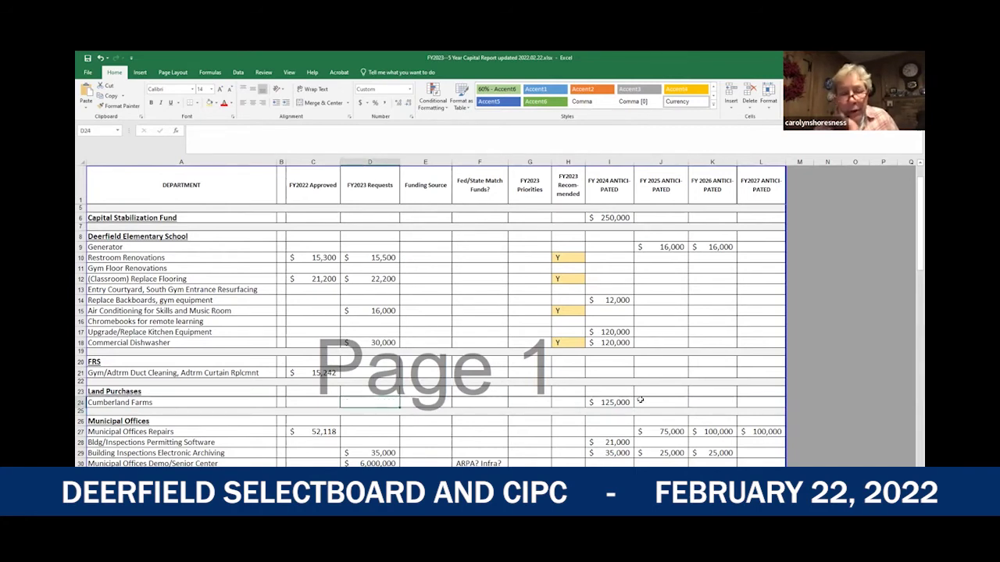
left_click(603, 403)
left_click(672, 400)
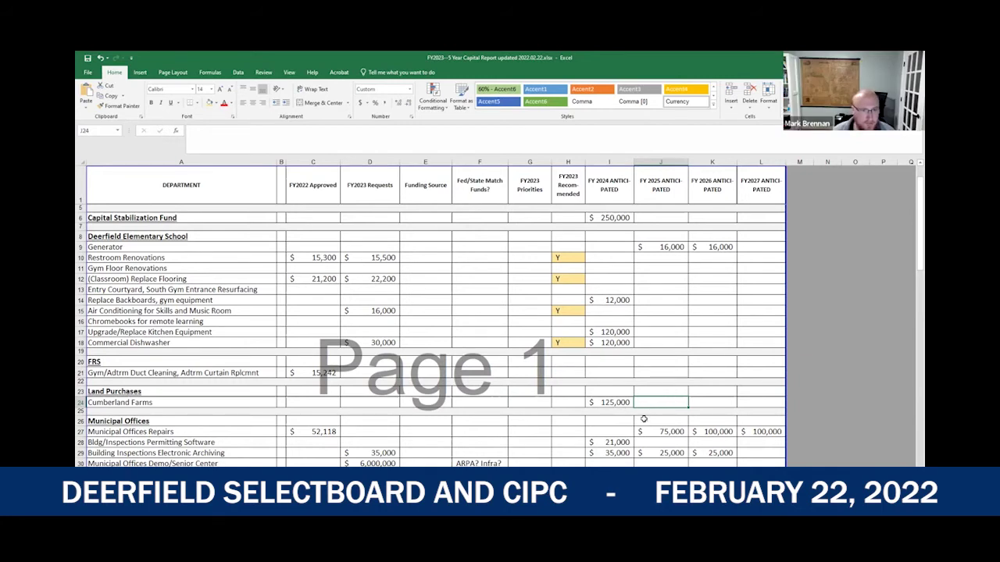
Enter the note "moved to 2024" in the FY2023 Requests cell for Cumberland Farms
scroll(564, 441, "down", 1)
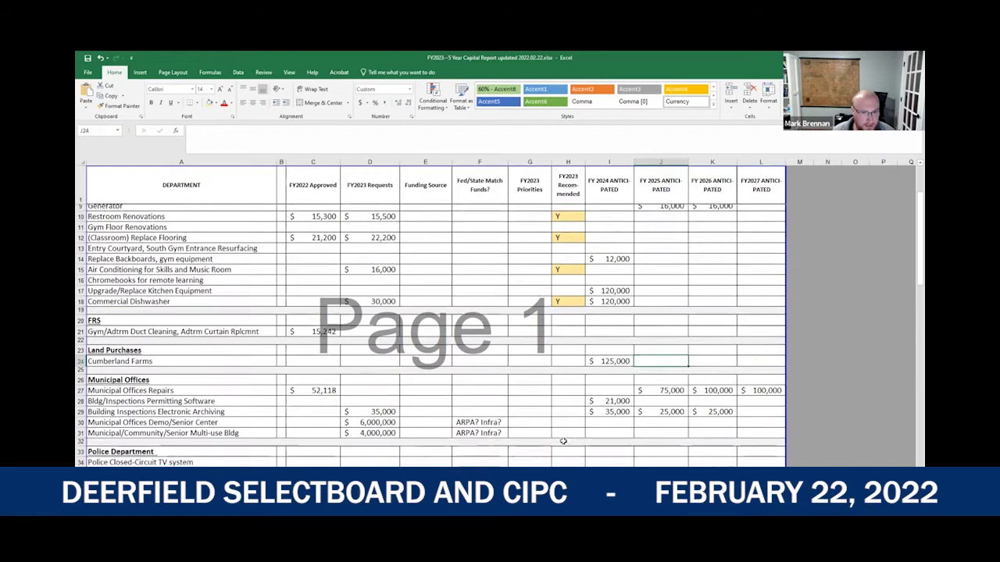
scroll(564, 441, "down", 1)
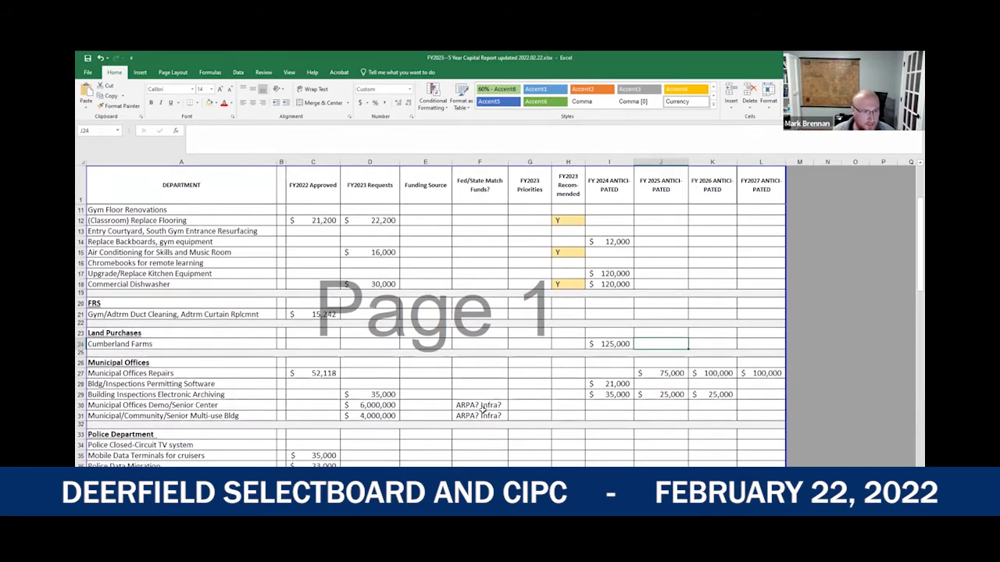
left_click(490, 395)
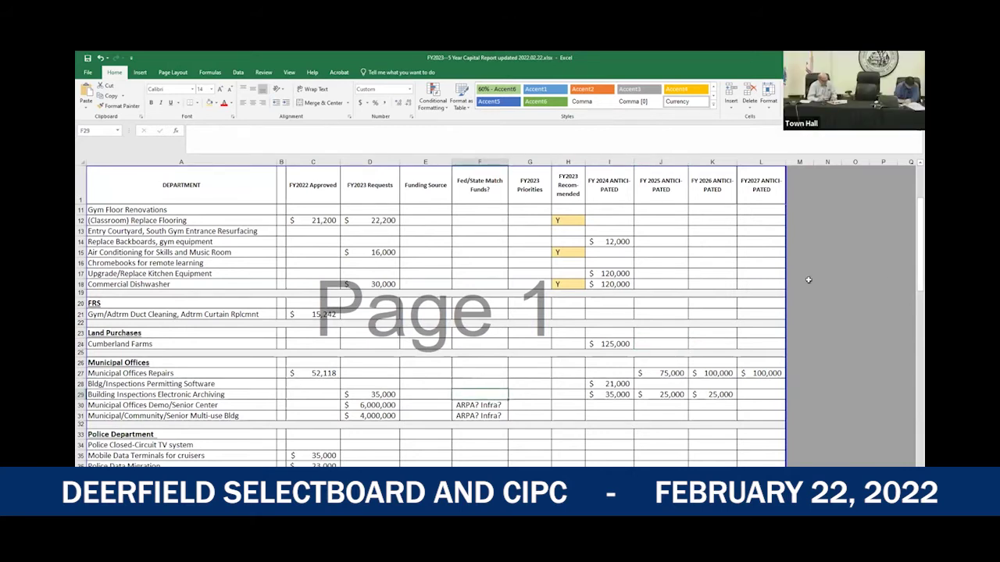
left_click(616, 344)
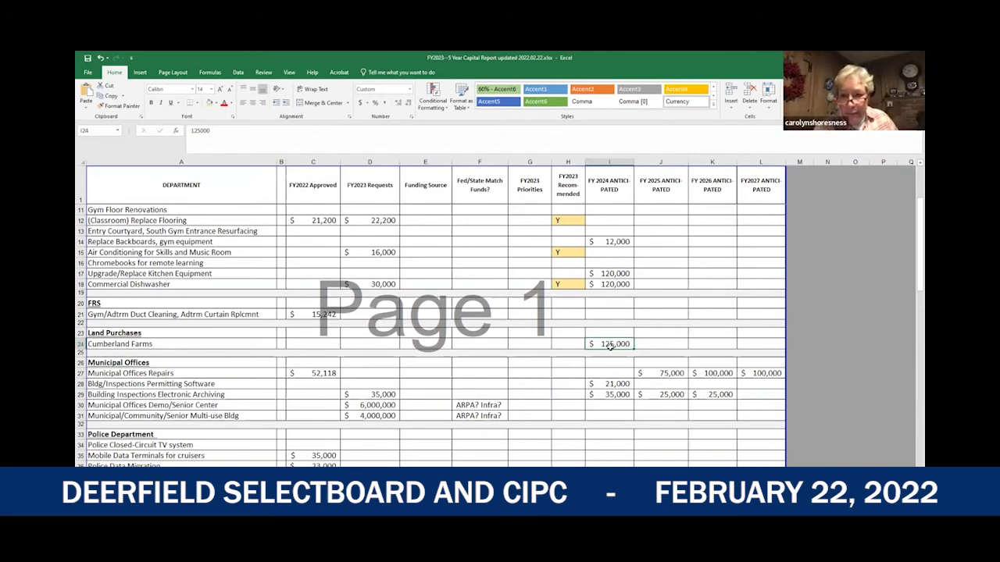
left_click(389, 344)
type("m")
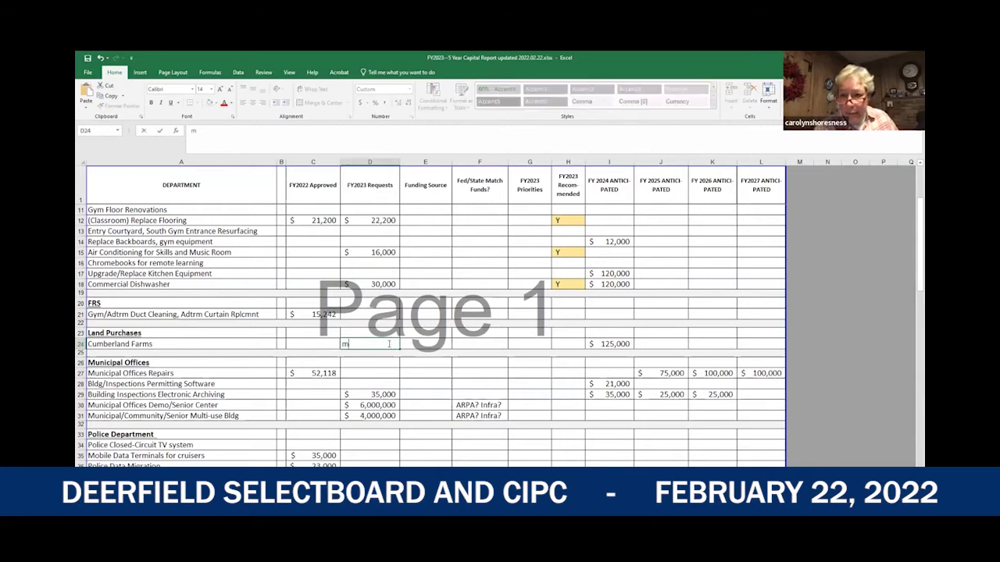
type("oved to 2")
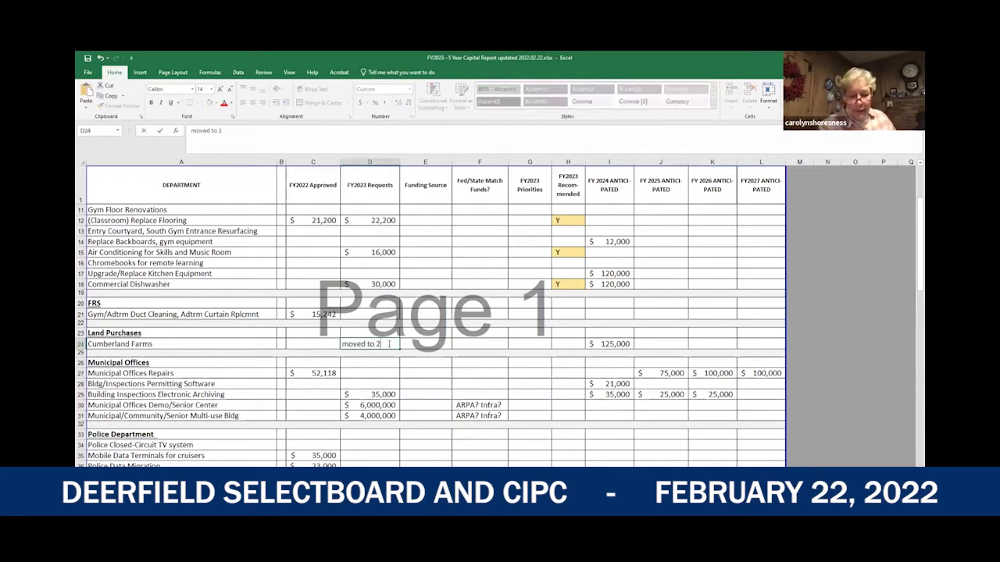
type("024")
key("Return")
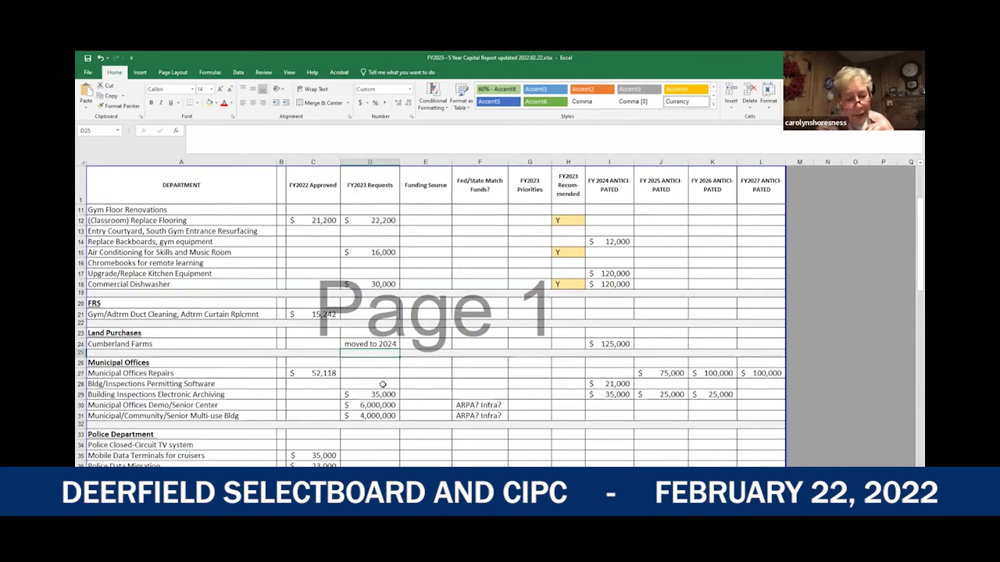
Set the Building Inspections Electronic Archiving anticipated amounts to 35,000 for FY 2025 and 25,000 each for FY 2026 and FY2027
scroll(383, 384, "down", 1)
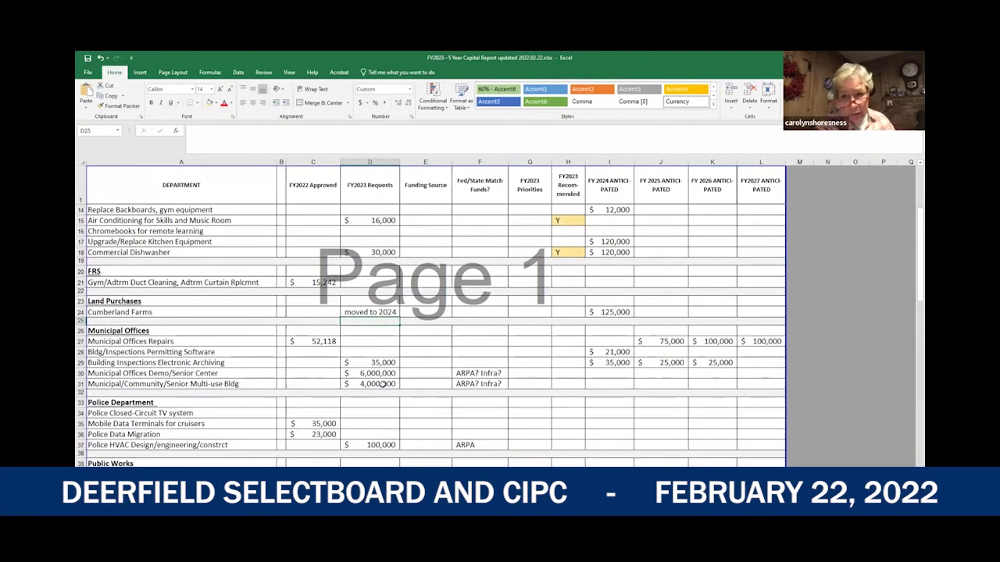
scroll(382, 384, "down", 2)
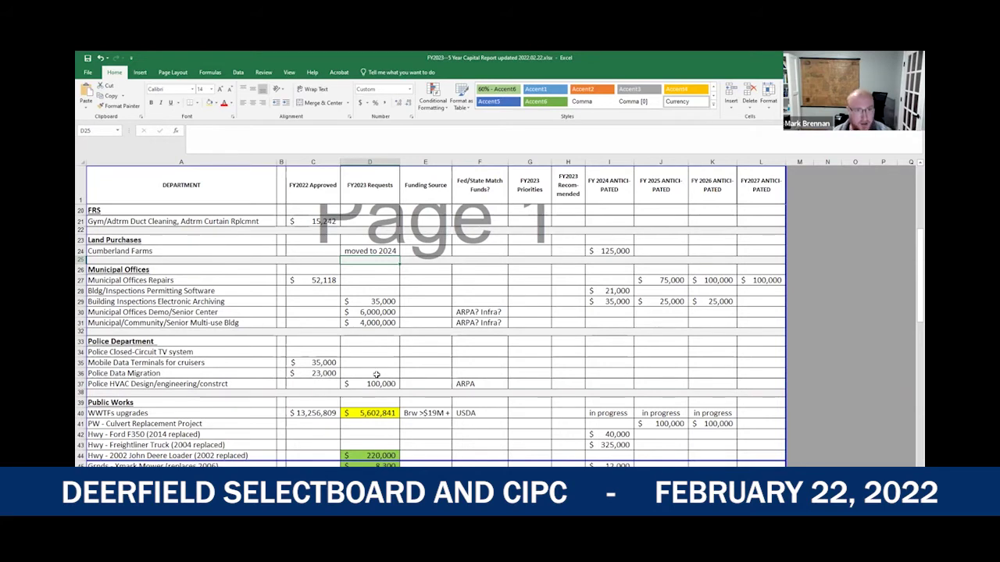
left_click(382, 302)
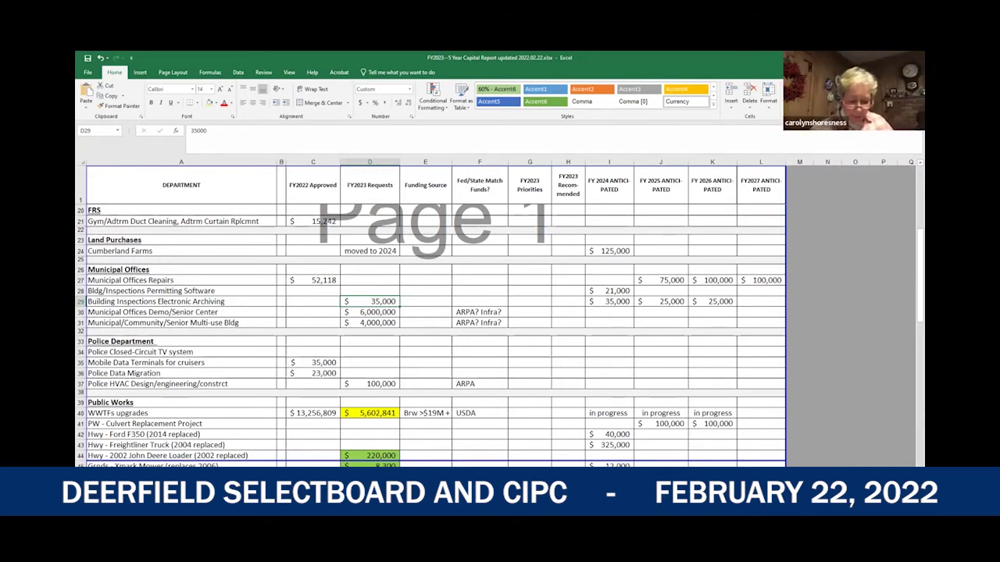
left_click(657, 301)
type("35000")
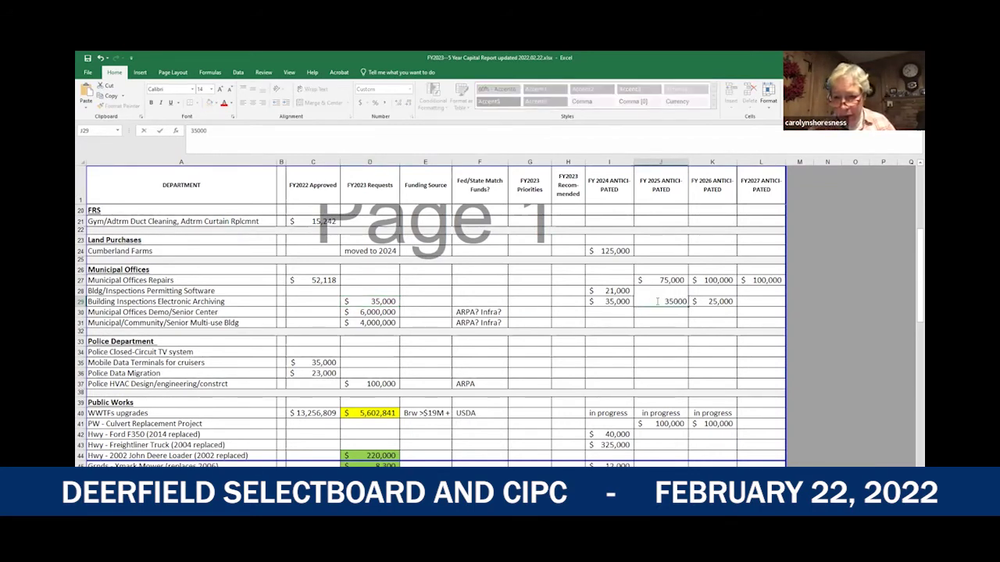
key("Tab")
type("25000")
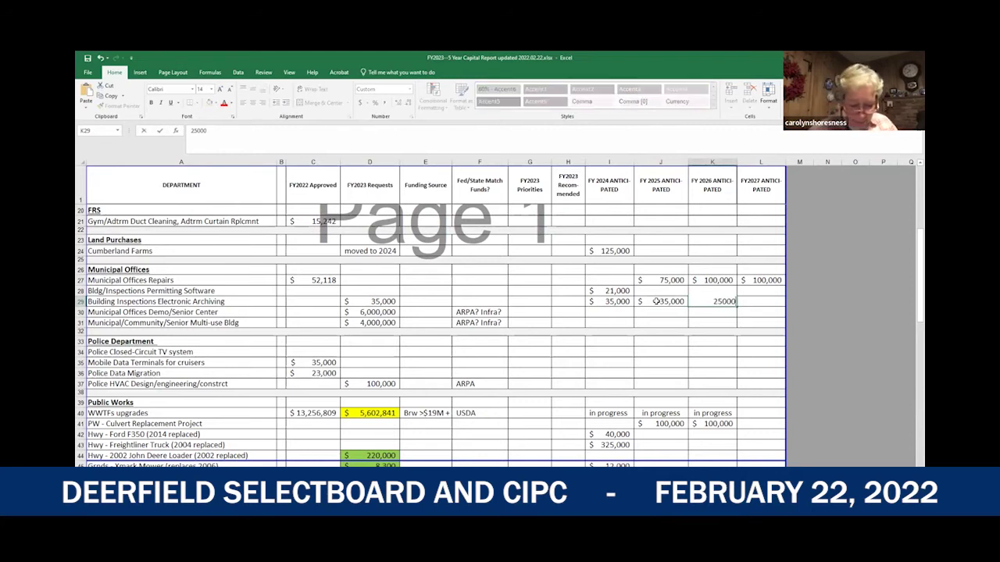
key("Tab")
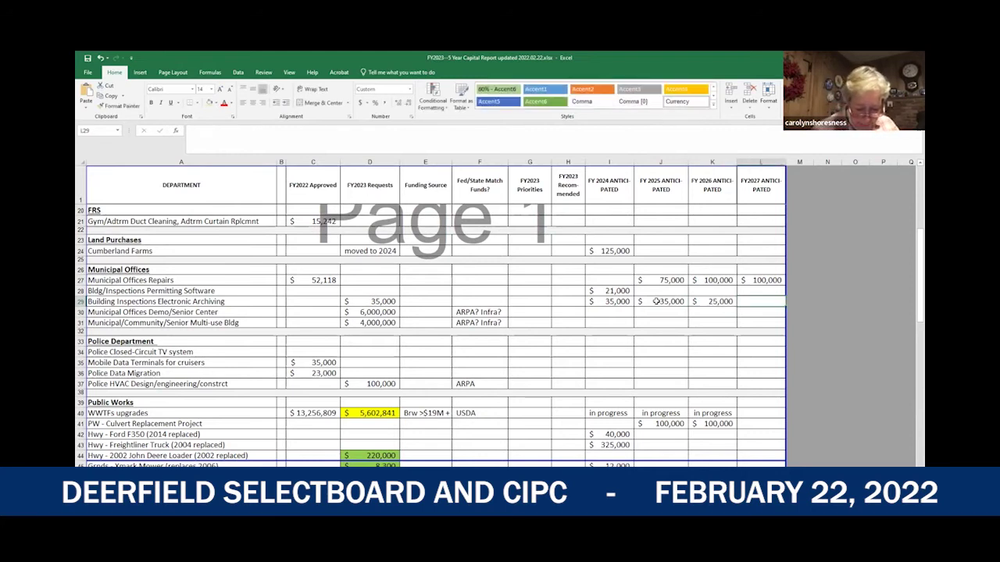
type("25,000")
key("Tab")
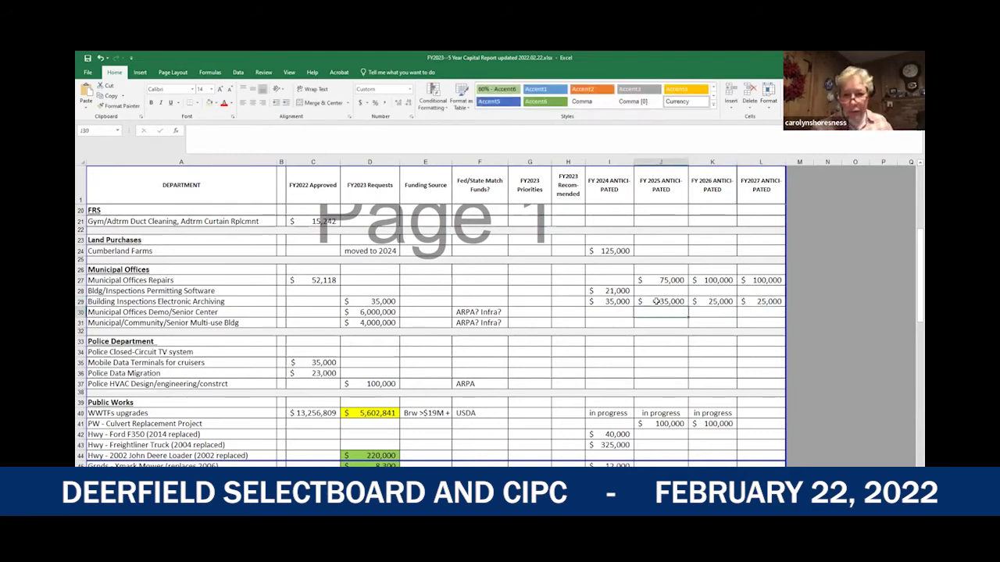
Replace the FY2023 request for Building Inspections Electronic Archiving with the note "moved to 2024"
left_click(367, 301)
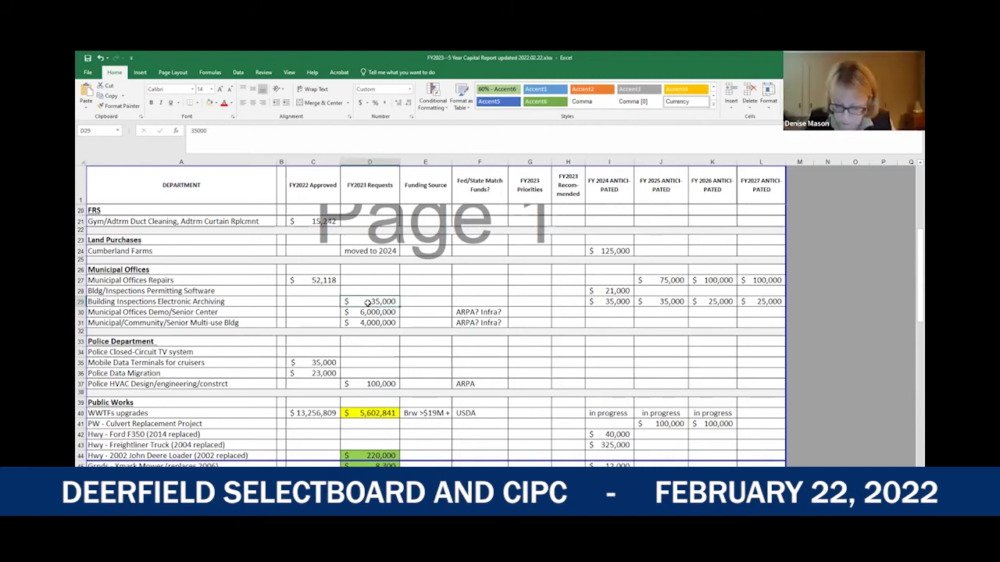
type("moved")
left_click(367, 301)
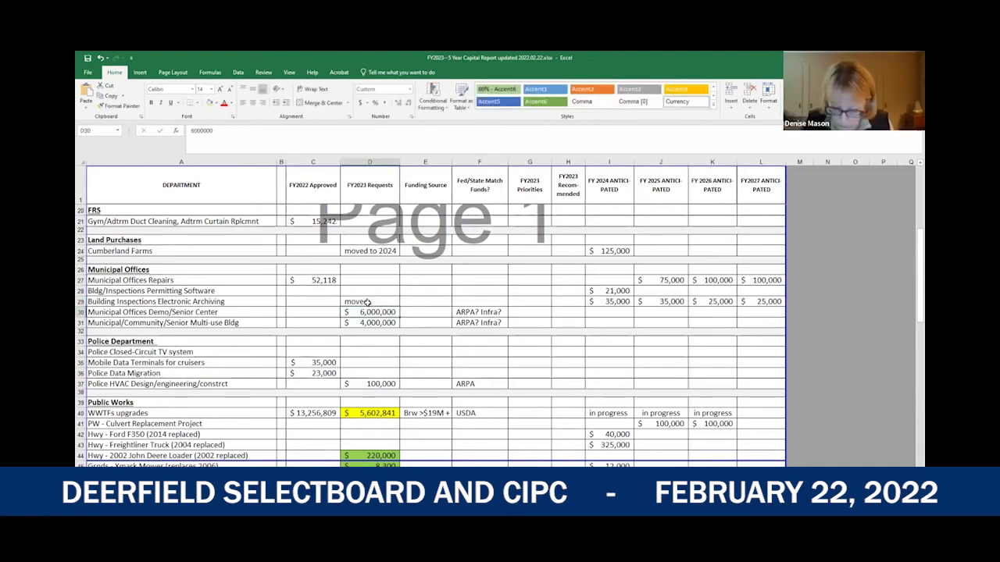
left_click(221, 132)
type("to 2024")
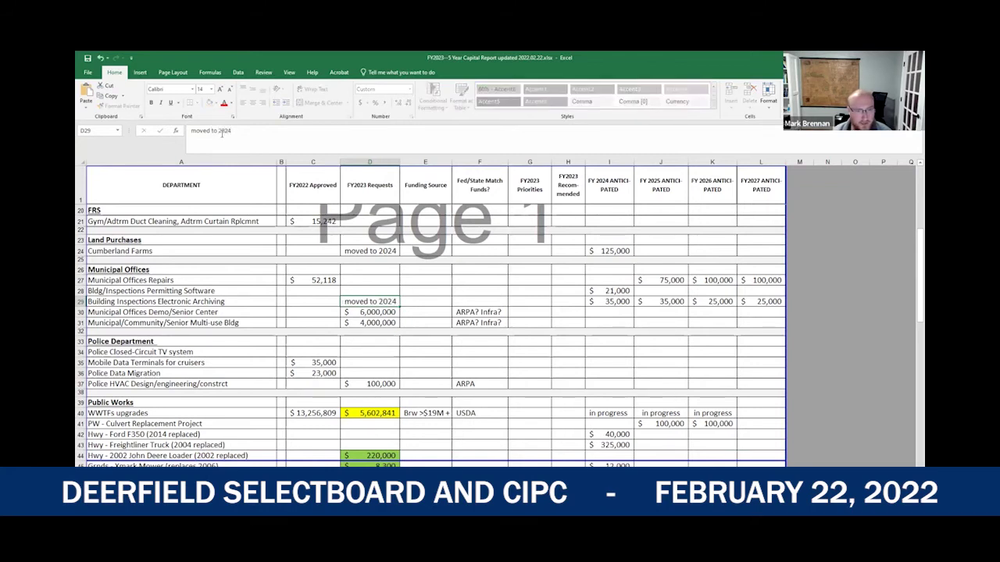
key("Return")
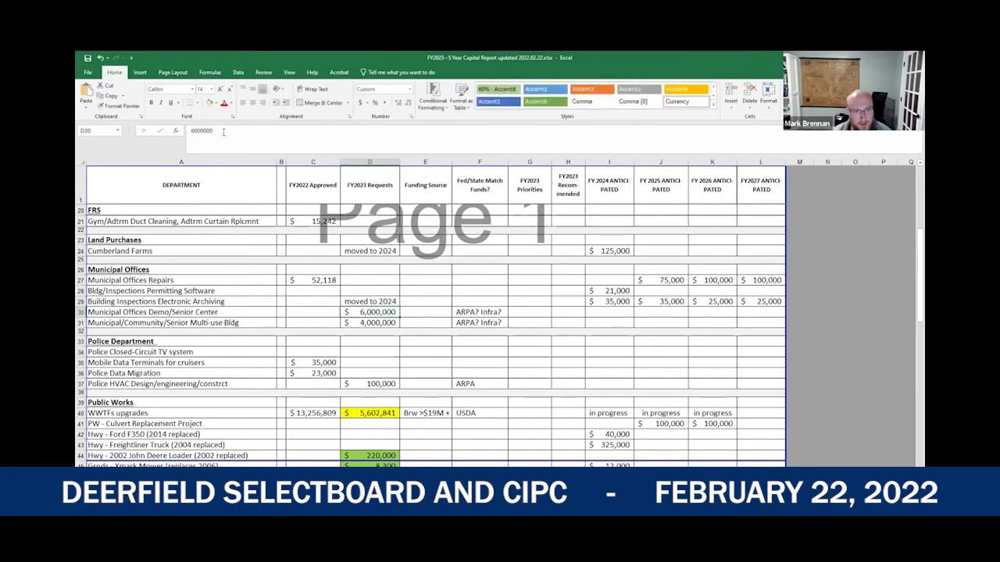
left_click(487, 310)
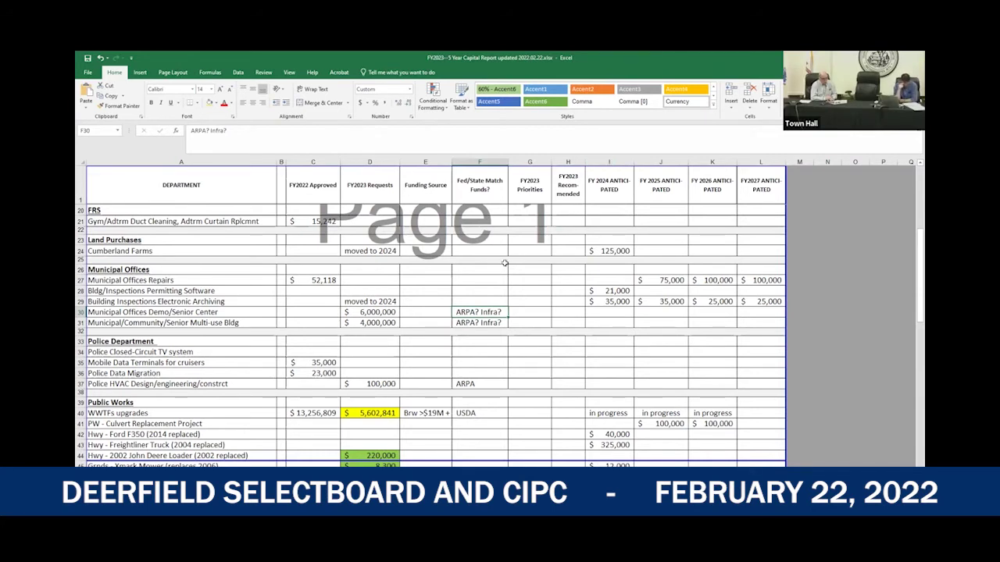
left_click(223, 314)
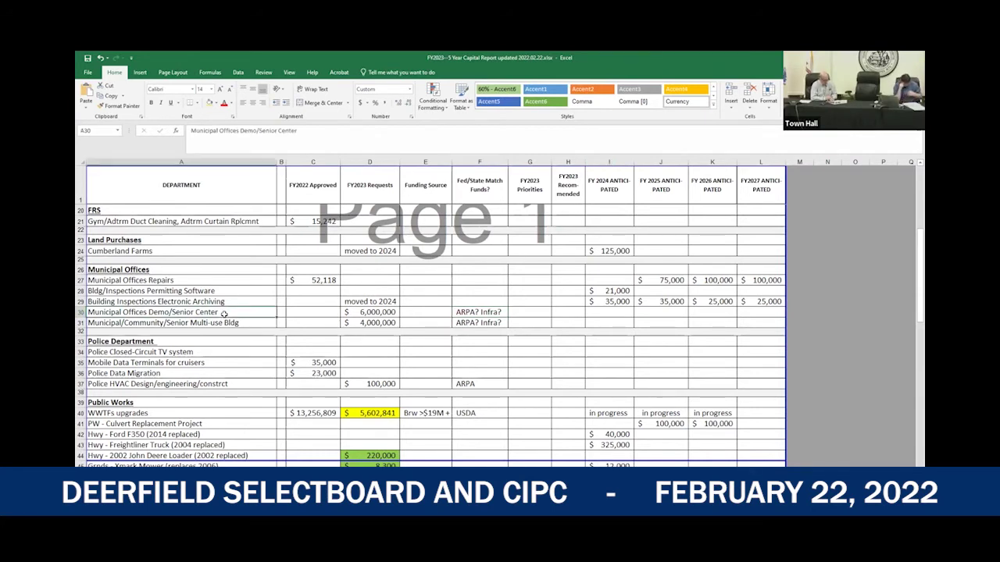
left_click(234, 323)
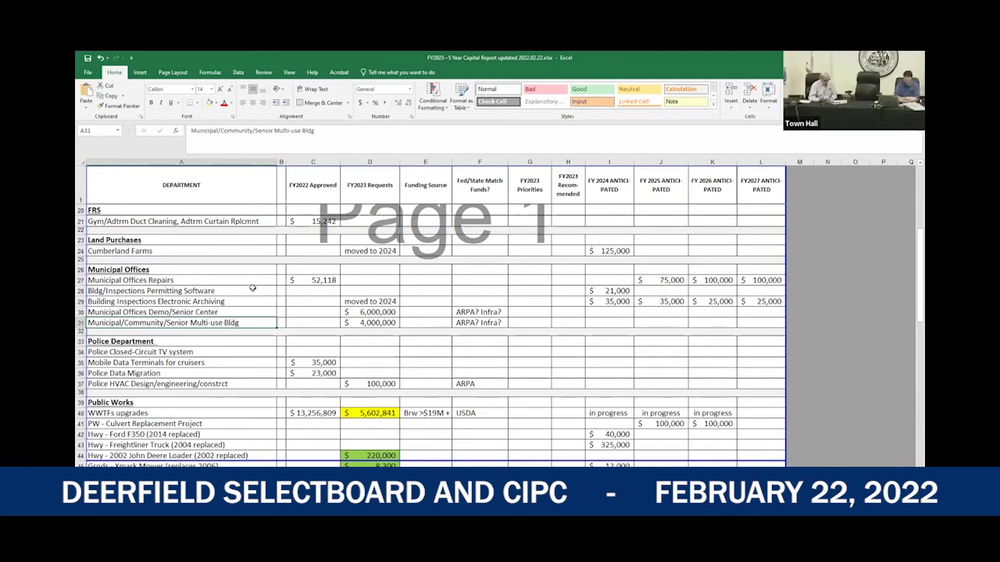
left_click(384, 323)
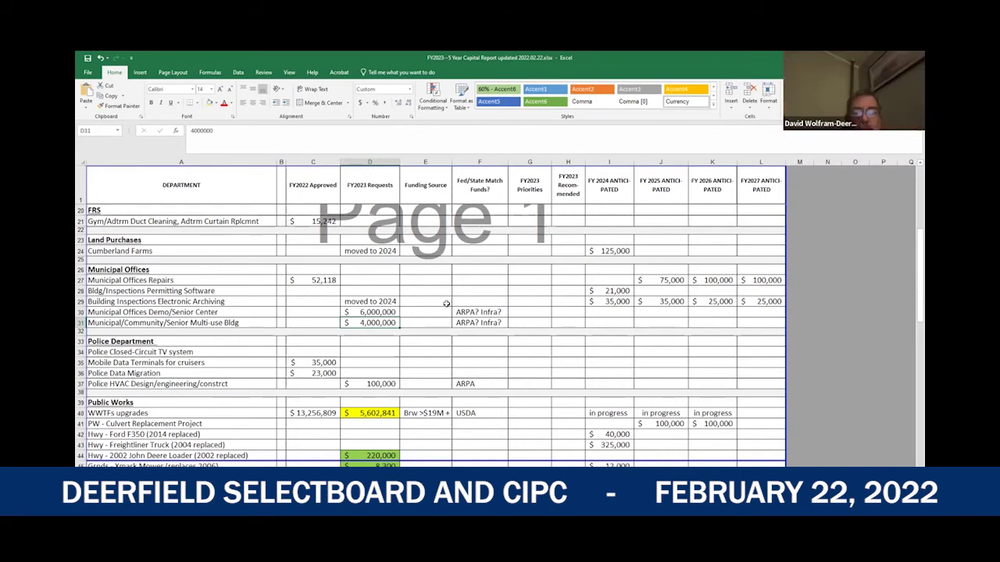
left_click(604, 312)
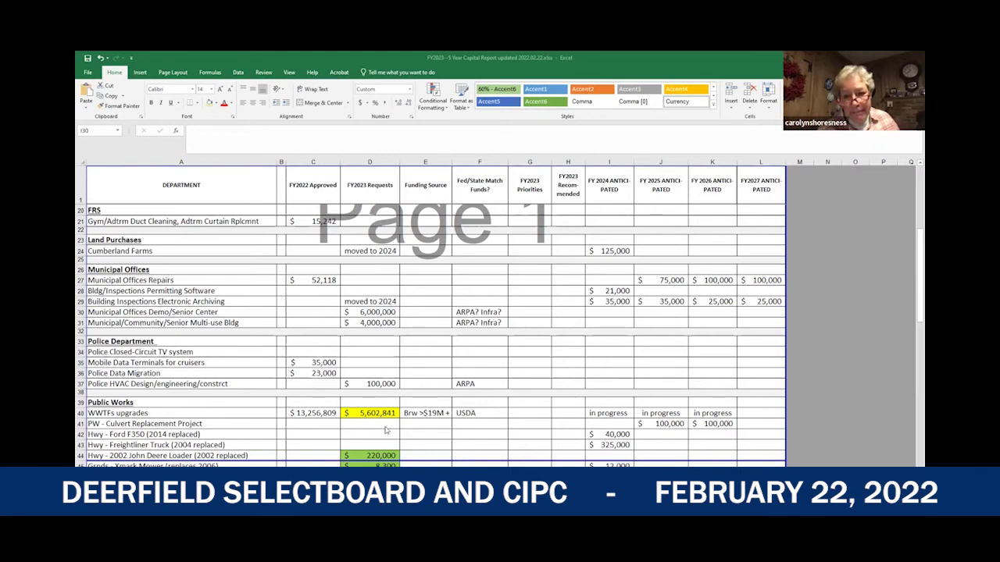
scroll(384, 419, "up", 1)
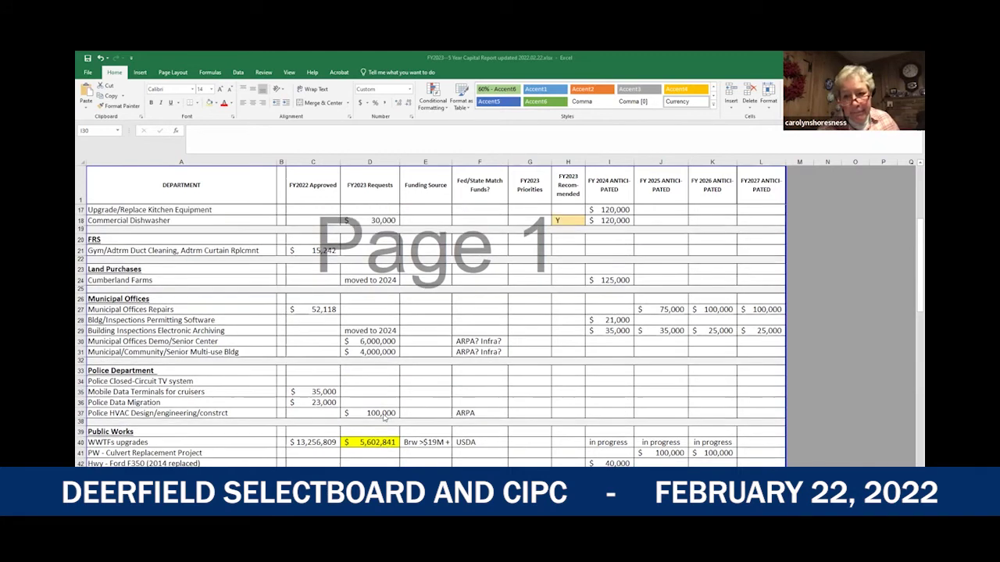
Enter FY 2024 anticipated amounts of 6,000,000 for Municipal Offices Demo/Senior Center and 4,000,000 for the Municipal/Community/Senior Multi-use Bldg
left_click(371, 342)
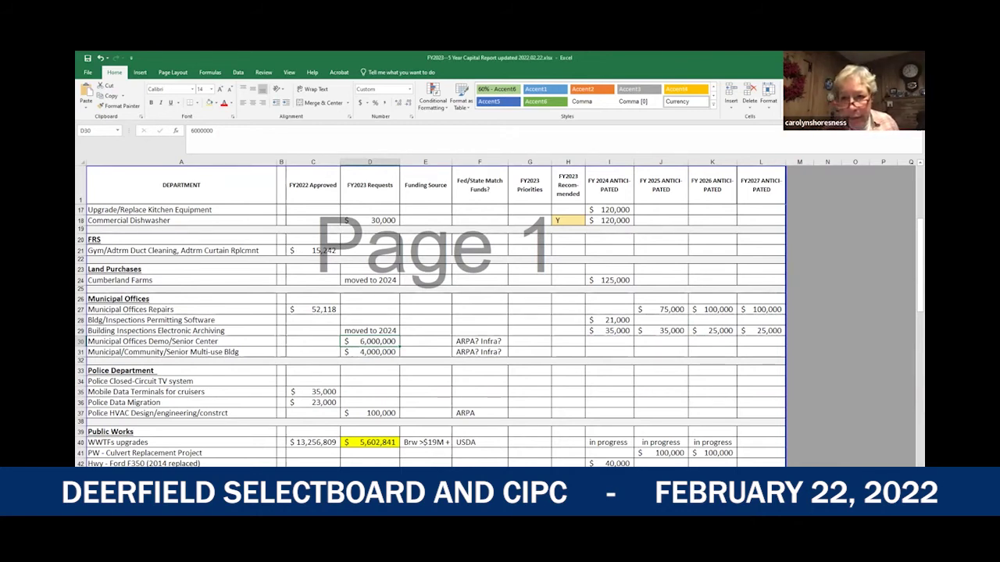
left_click(623, 344)
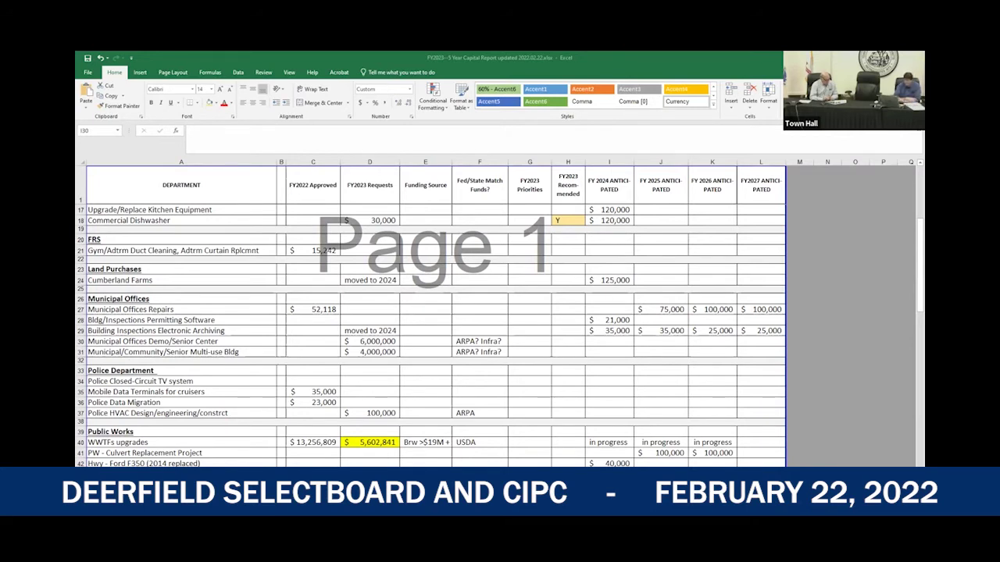
left_click(363, 354)
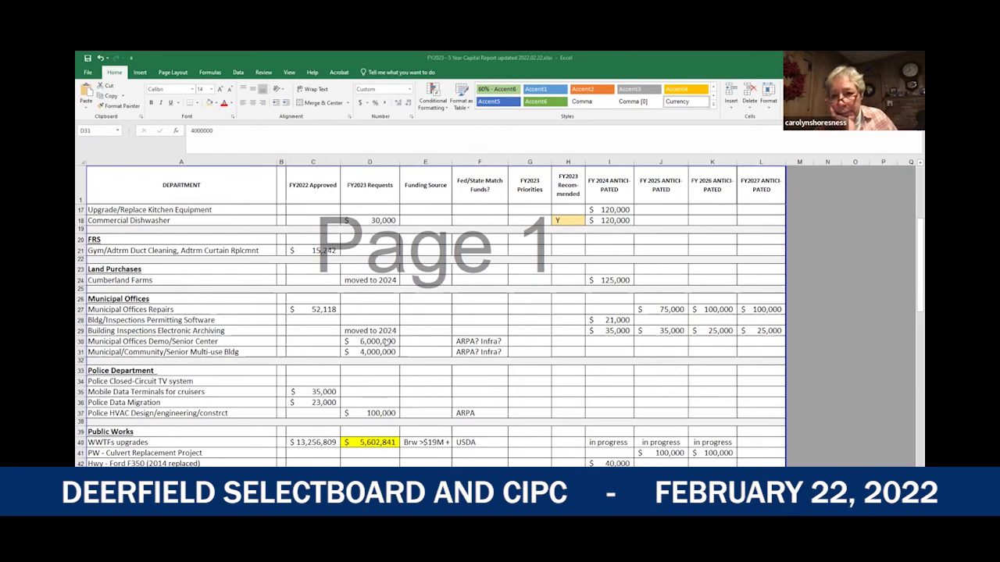
left_click(616, 340)
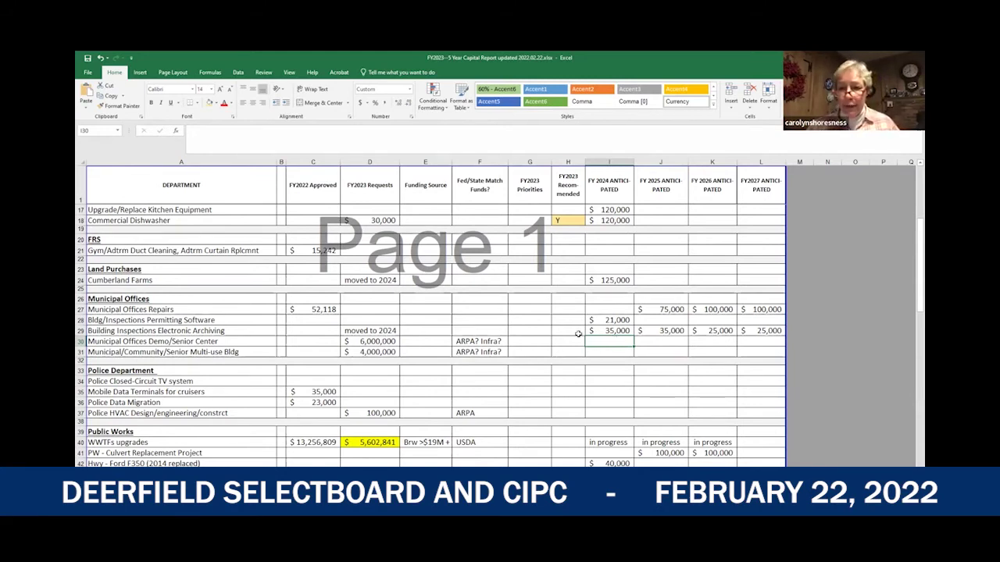
type("6,00")
type("0,000")
key("Return")
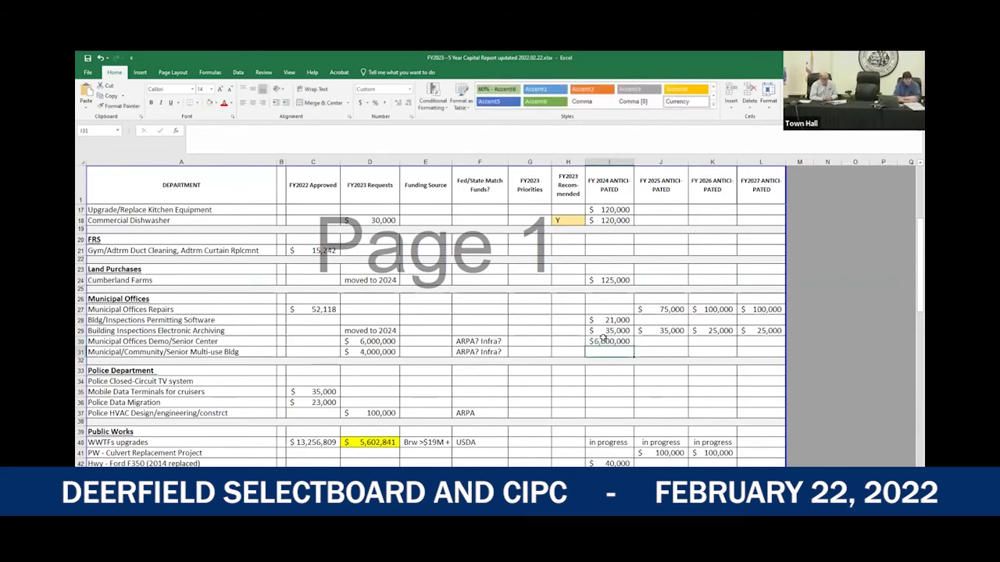
type("4,000,00")
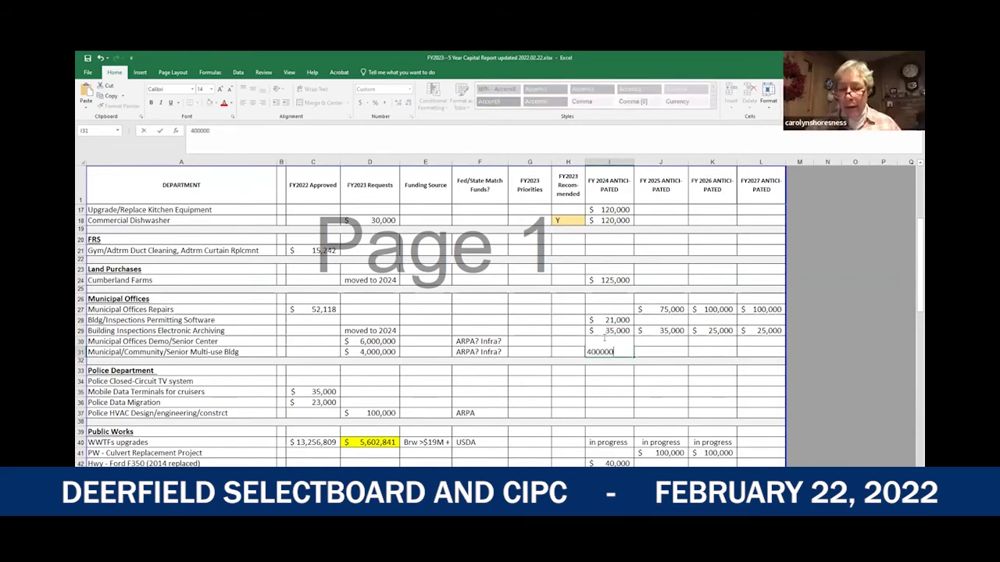
type("0")
key("Return")
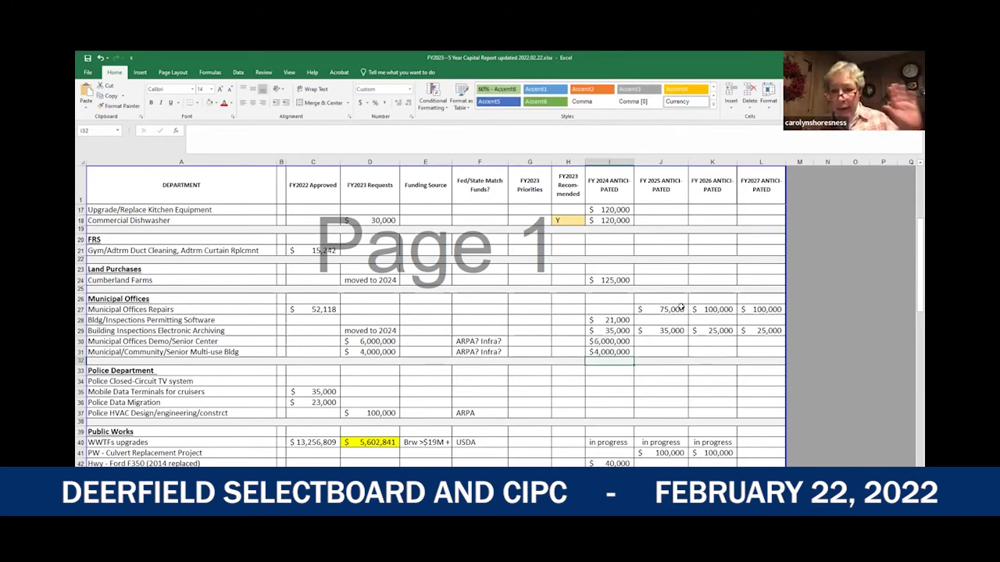
Replace the FY2023 request for Municipal Offices Demo/Senior Center with the note "moved to 2024"
left_click(367, 342)
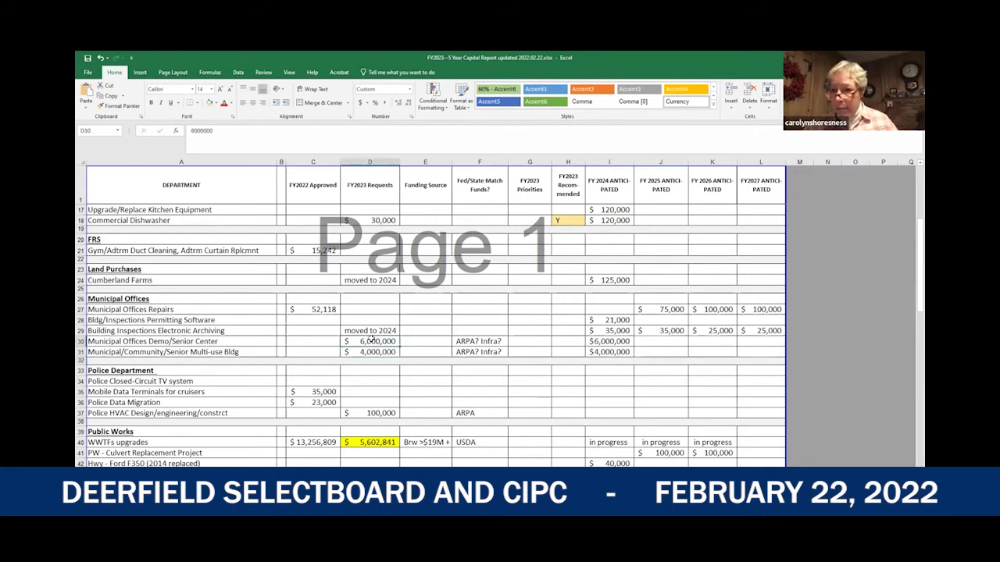
type("moved")
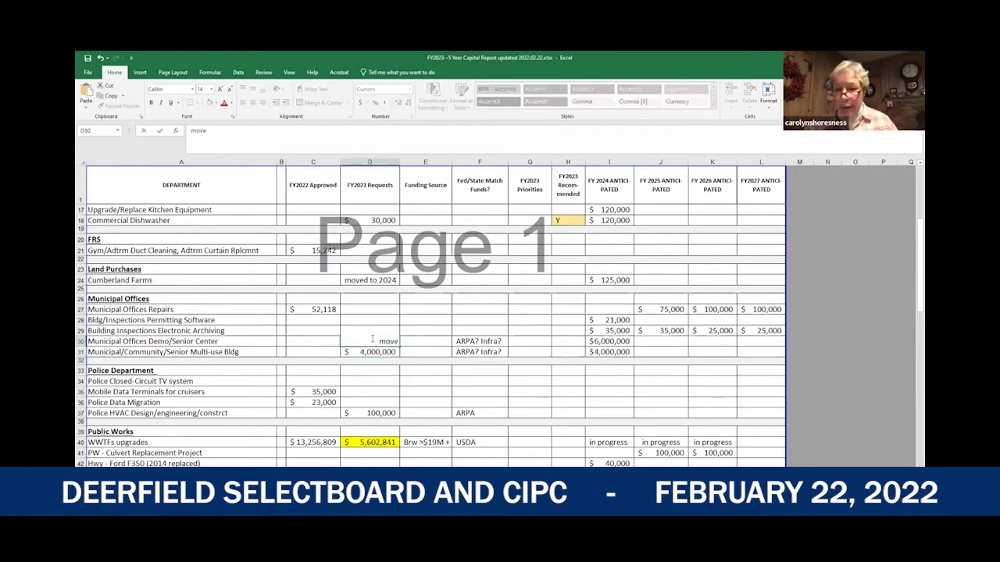
key("Return")
left_click(372, 341)
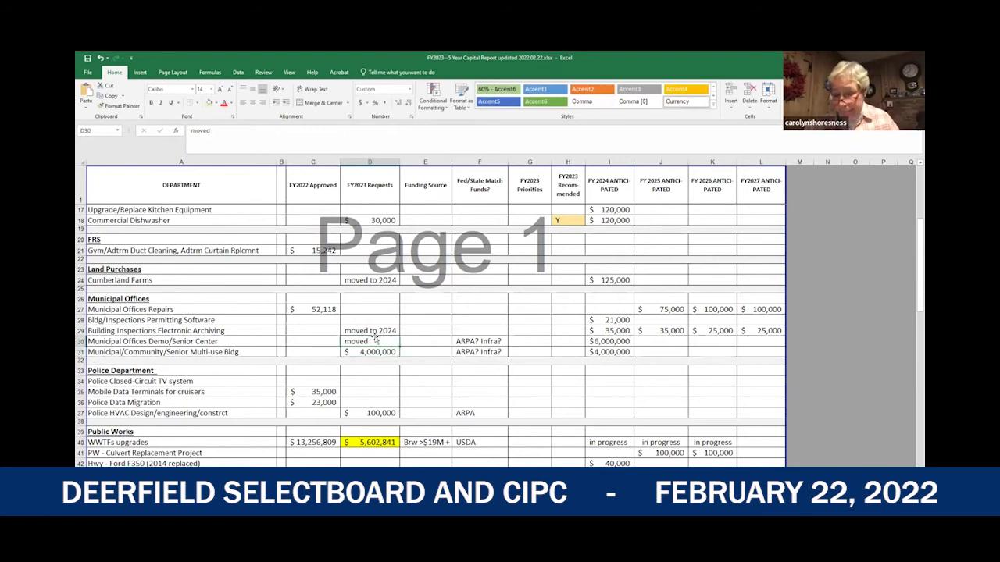
left_click(221, 132)
type("to 2024")
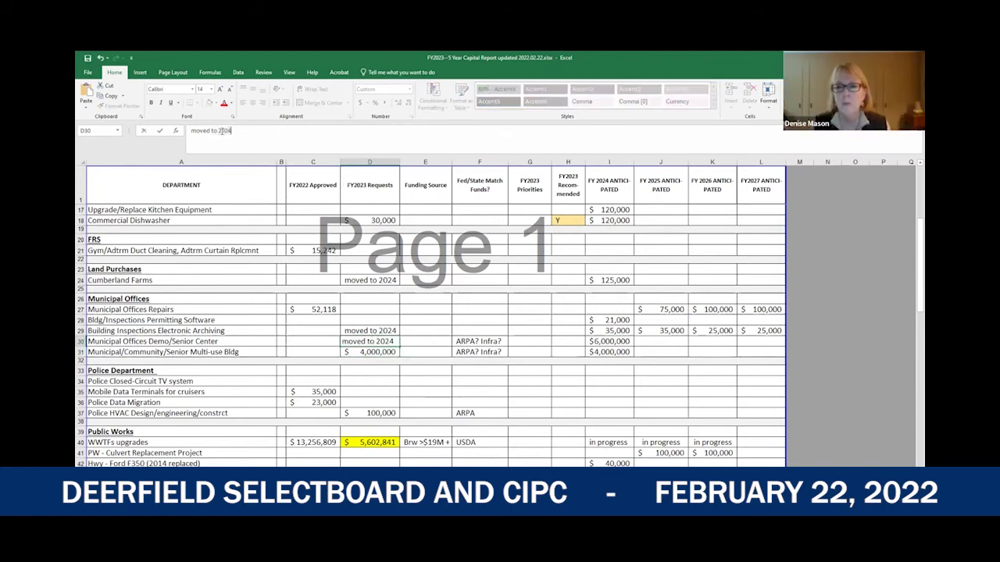
key("Return")
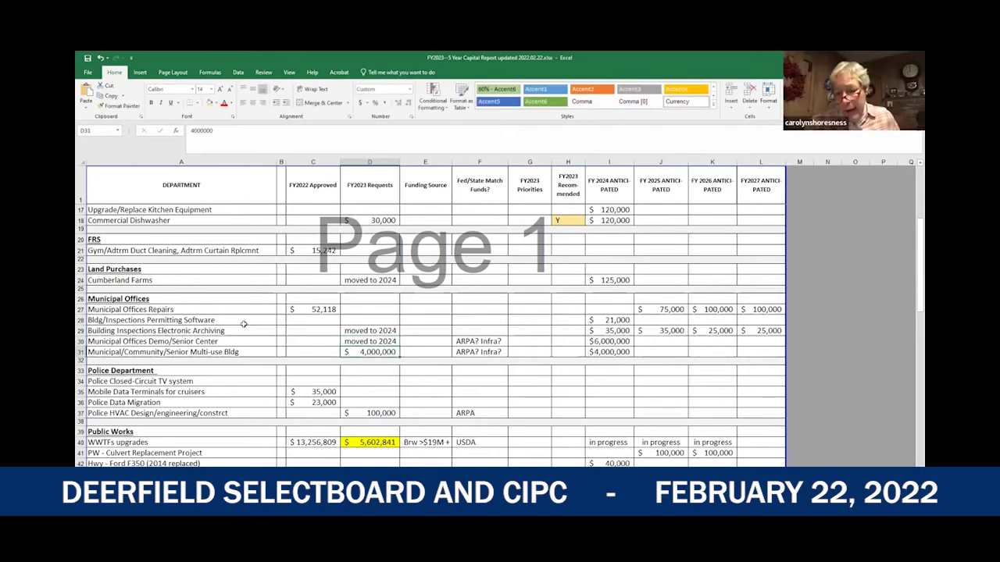
left_click(393, 341)
left_click(396, 352)
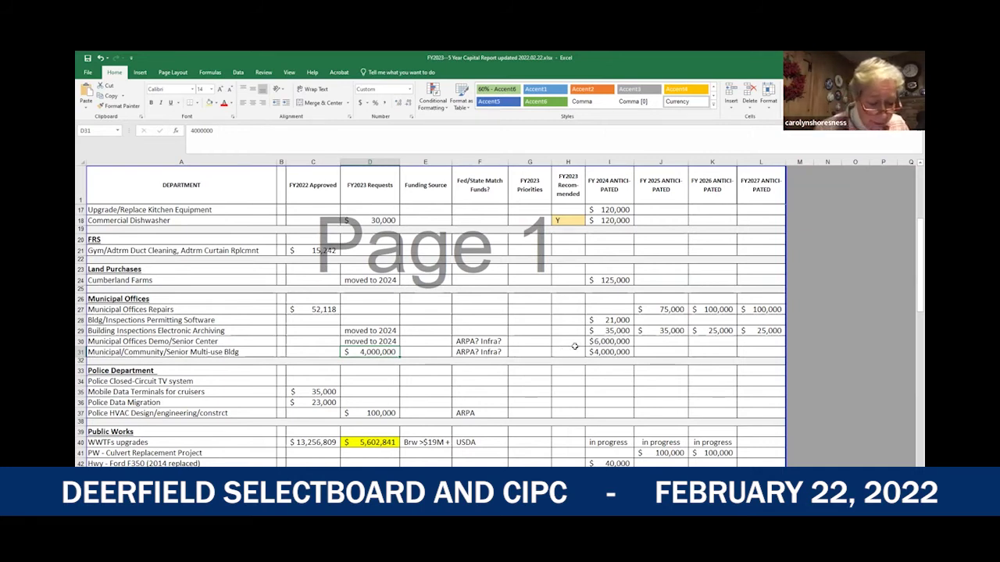
left_click(363, 343)
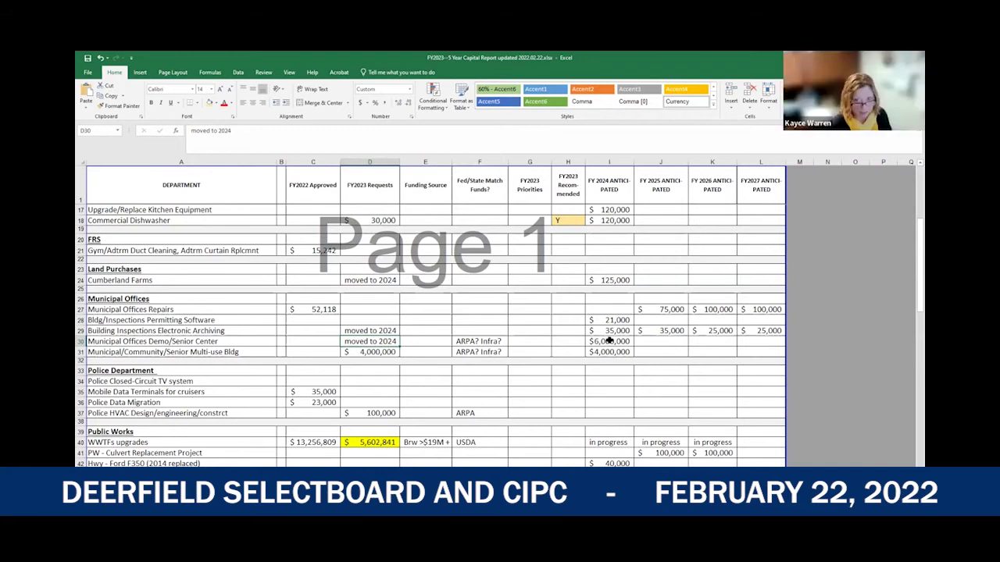
left_click(609, 341)
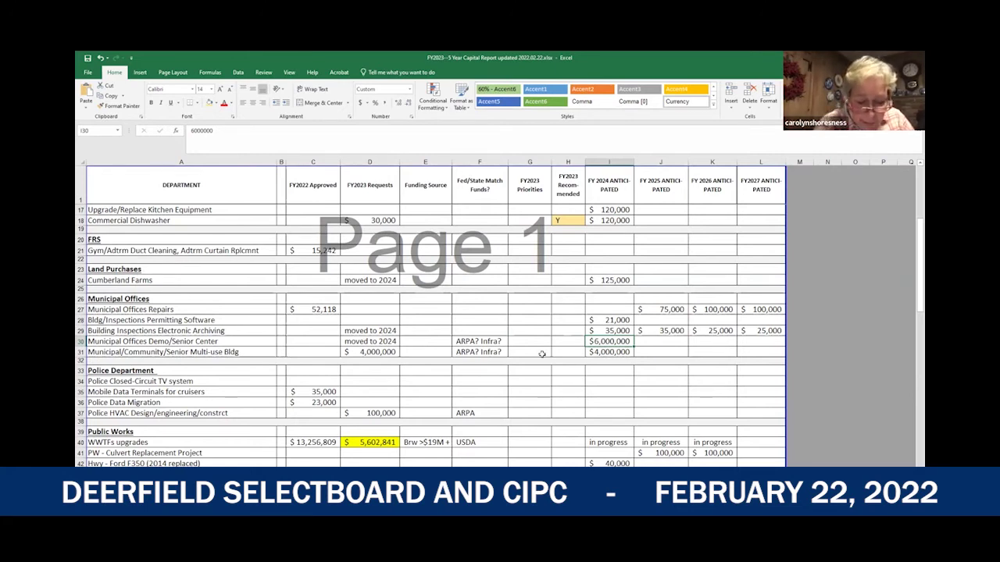
Set the FY2023 request for the Municipal/Community/Senior Multi-use Bldg to 400,000
left_click(379, 352)
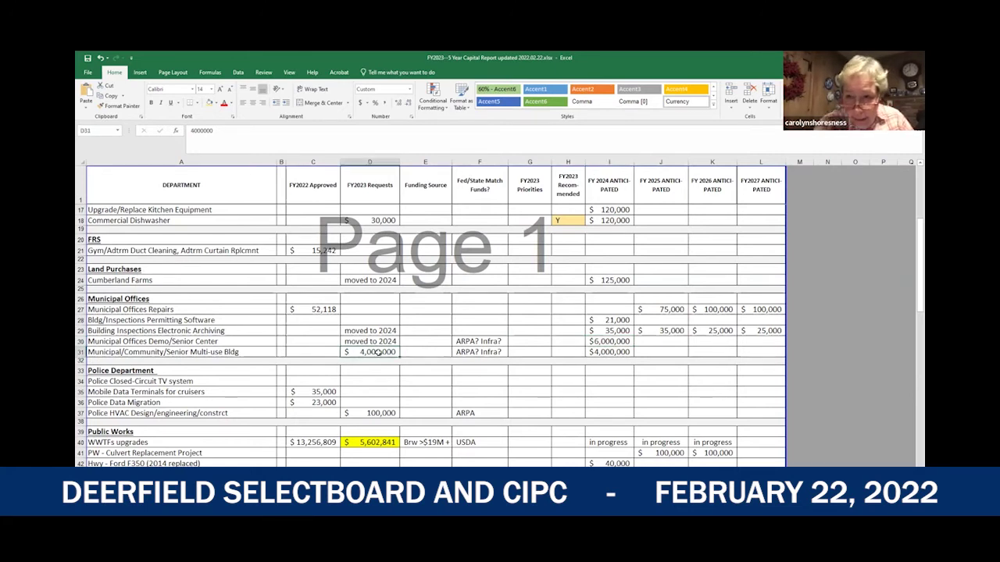
type("400")
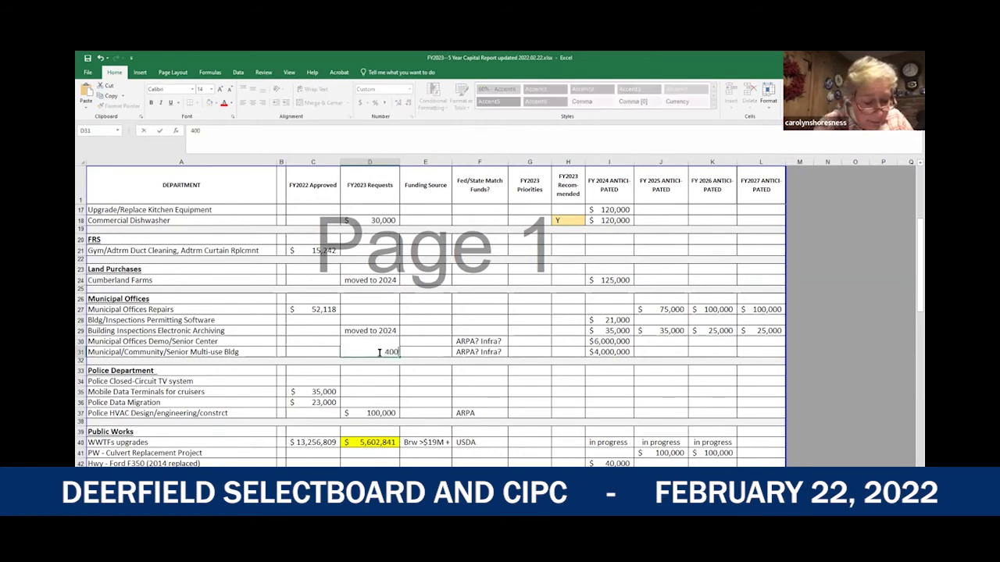
type("000")
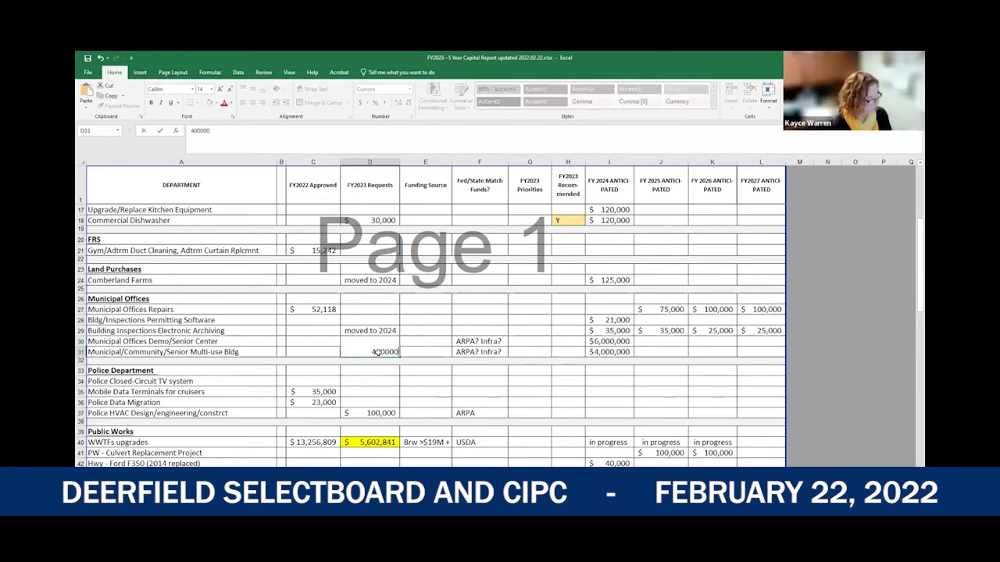
key("Up")
key("ctrl+d")
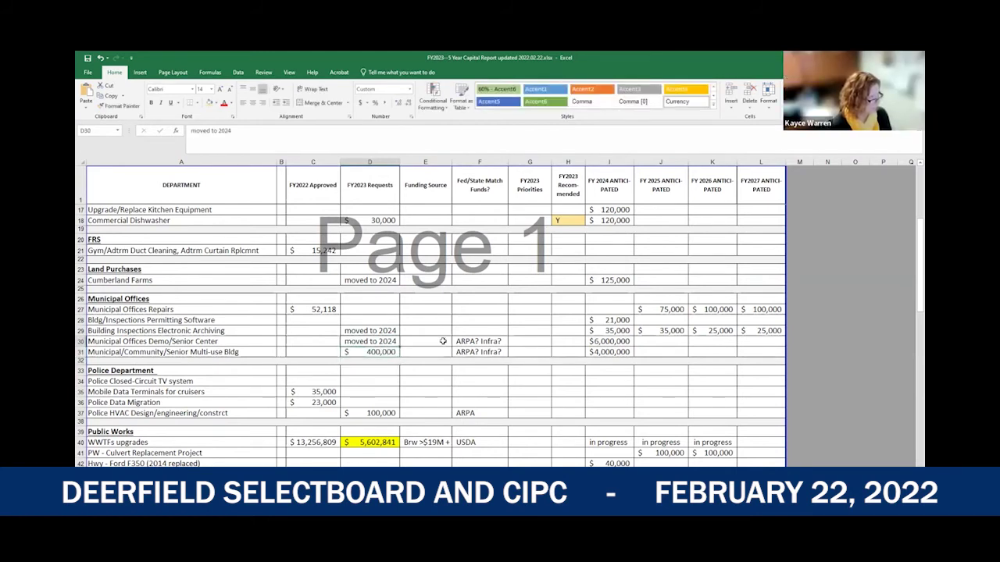
Replace the note in the FY2023 Requests cell for Municipal Offices Demo/Senior Center with 600,000
left_click(597, 341)
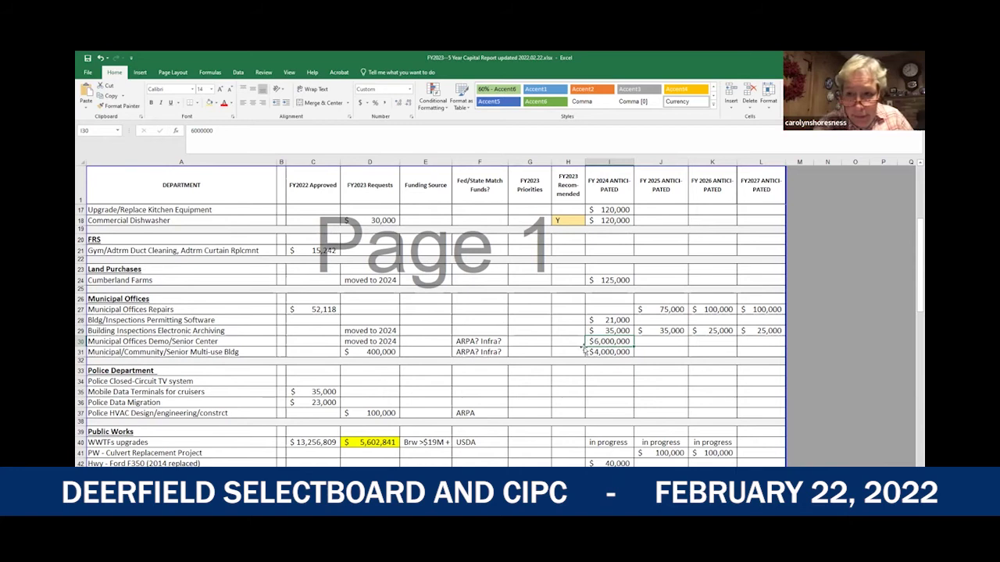
left_click(367, 343)
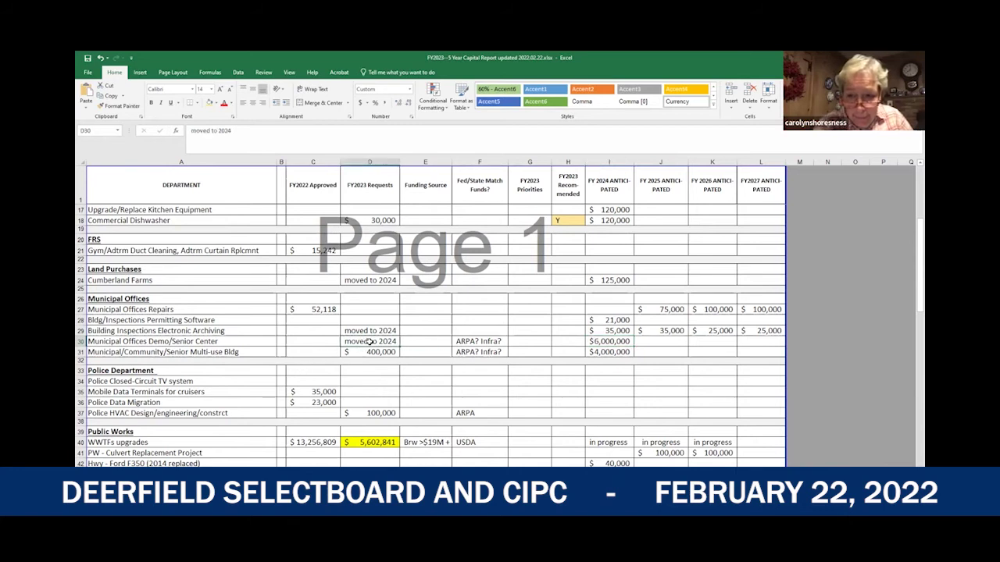
left_click(370, 351)
left_click(383, 341)
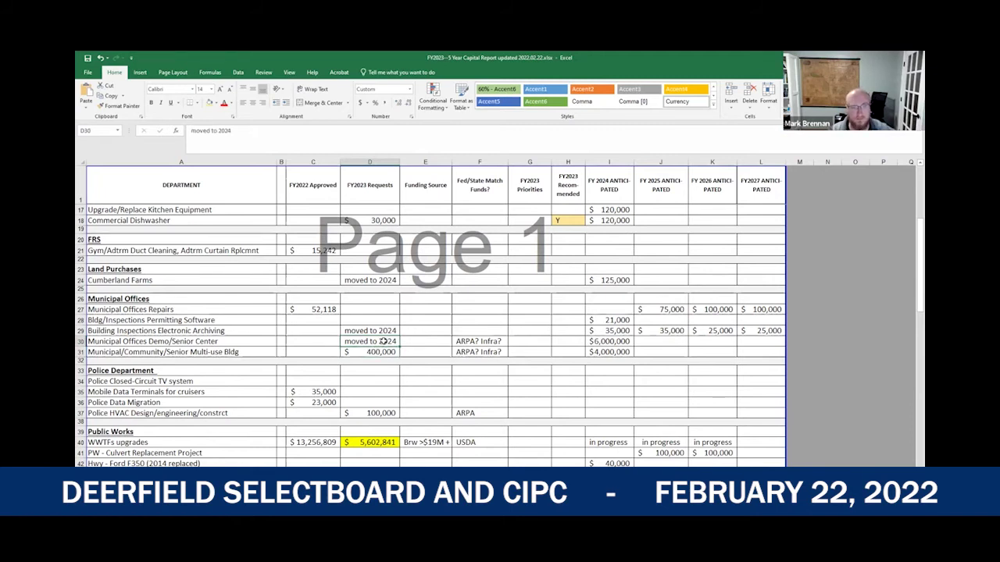
key("Delete")
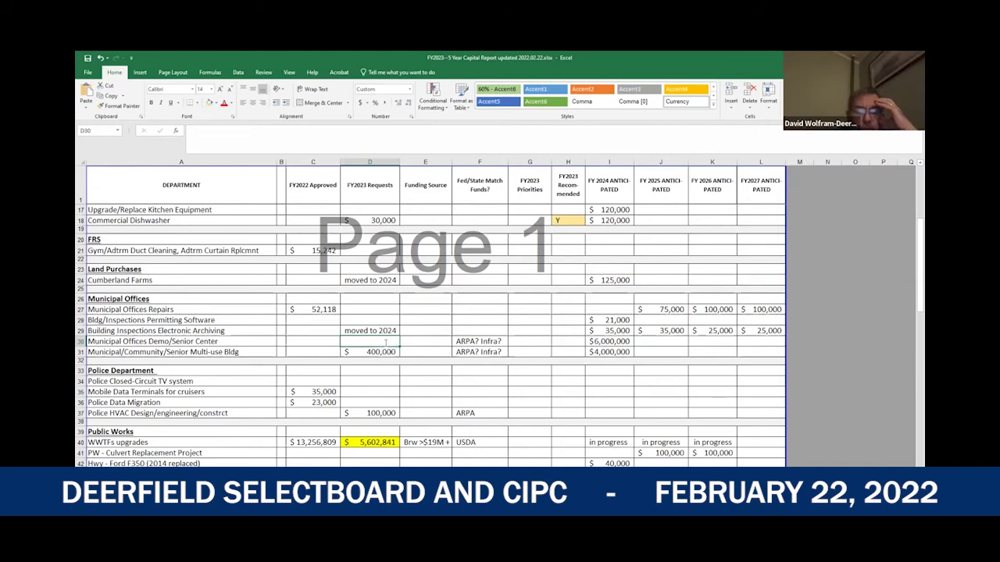
type("600000")
key("Return")
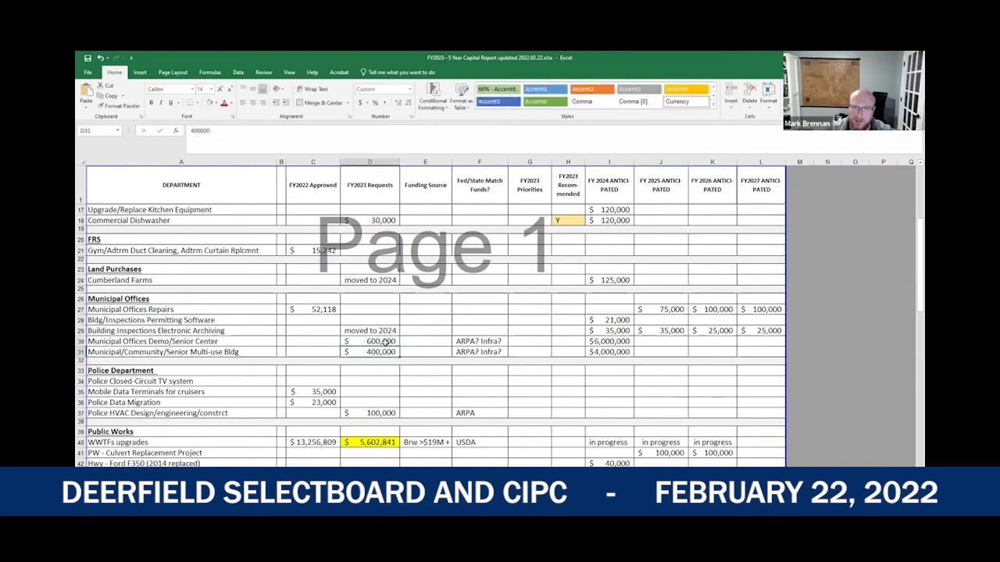
left_click(617, 341)
left_click(376, 342)
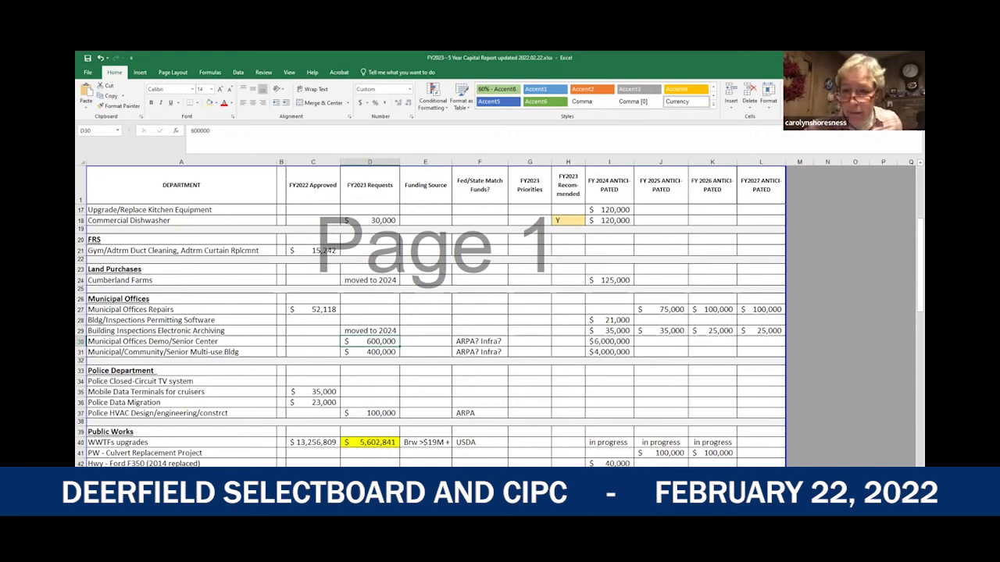
Append "(eng/arch)" to the department labels Municipal Offices Demo/Senior Center and Municipal/Community/Senior Multi-use Bldg
left_click(462, 342)
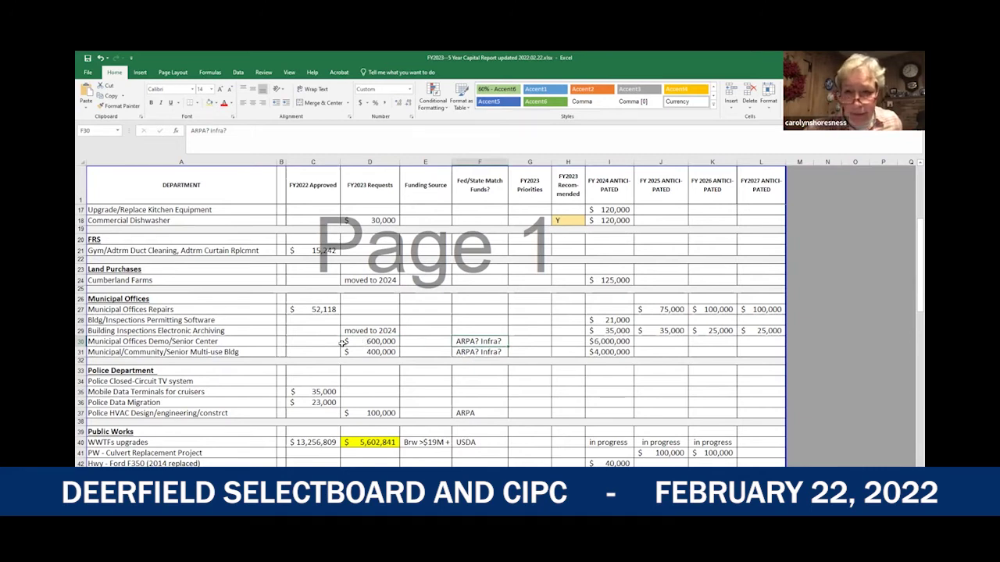
left_click(226, 340)
left_click(302, 130)
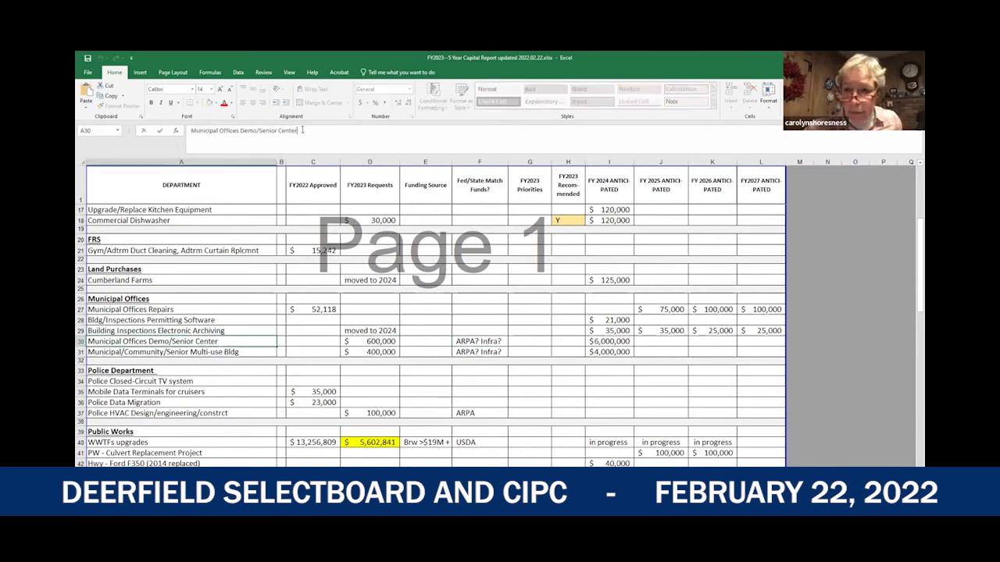
type("(eng/")
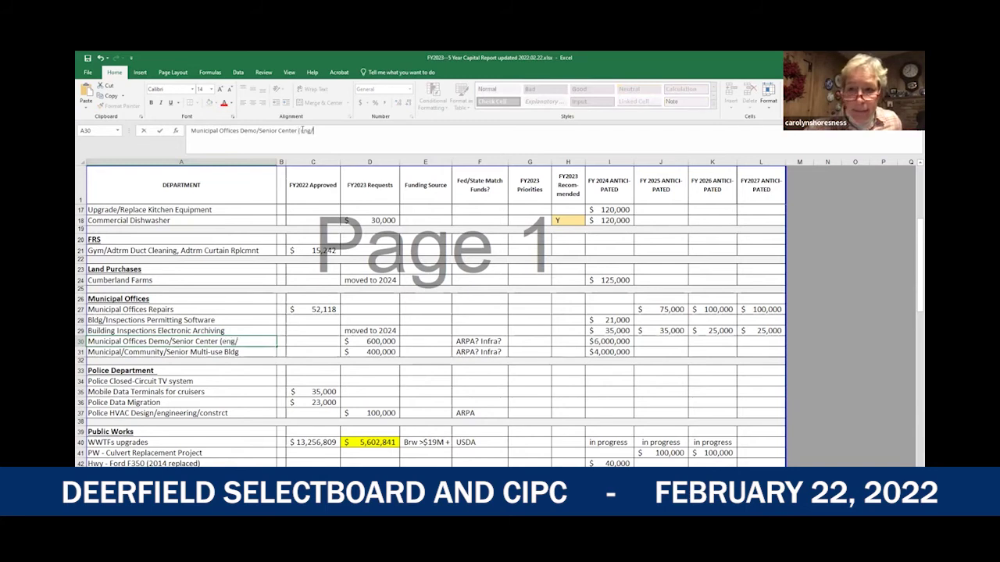
type("arch)")
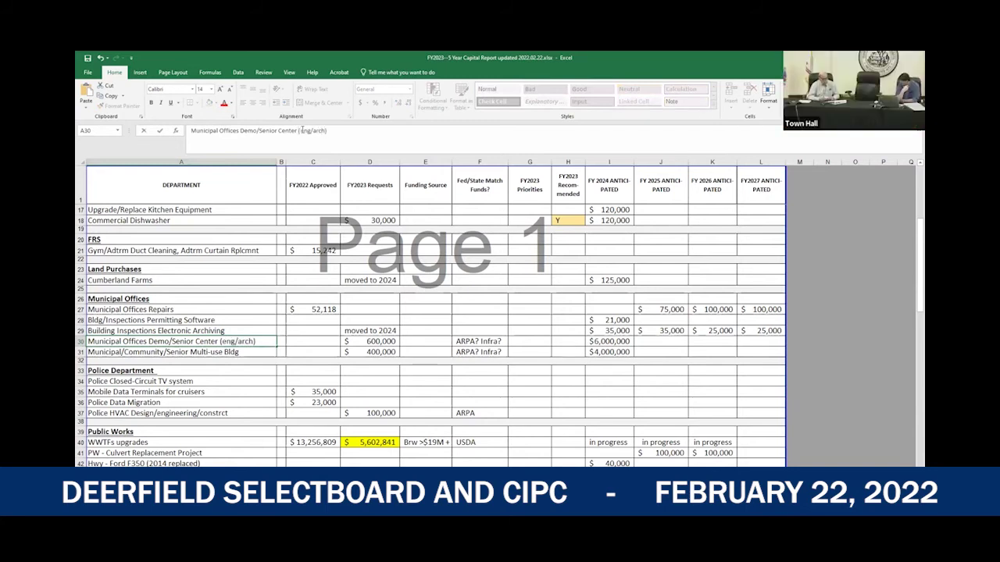
key("Return")
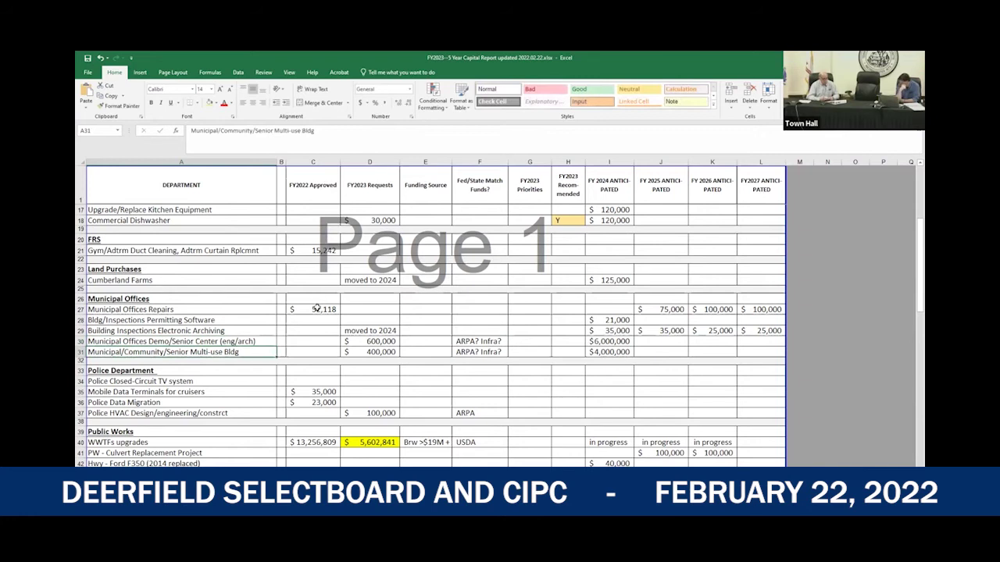
left_click(325, 131)
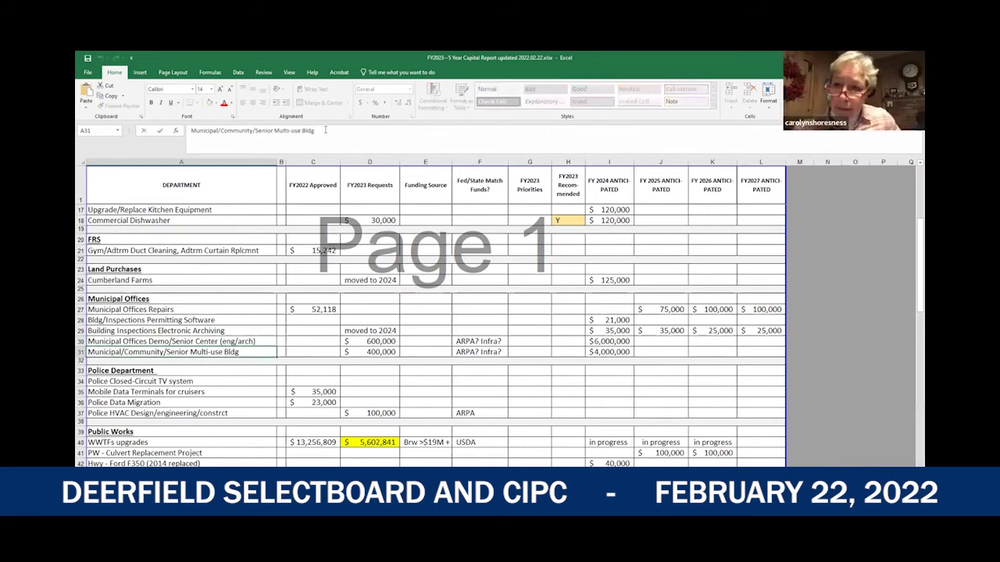
type("(eng/arch)")
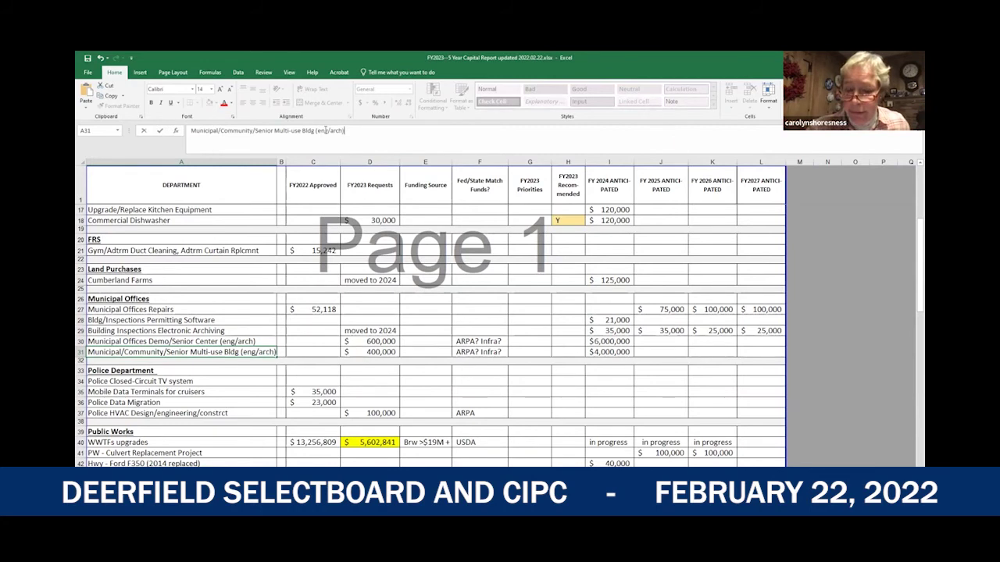
key("Return")
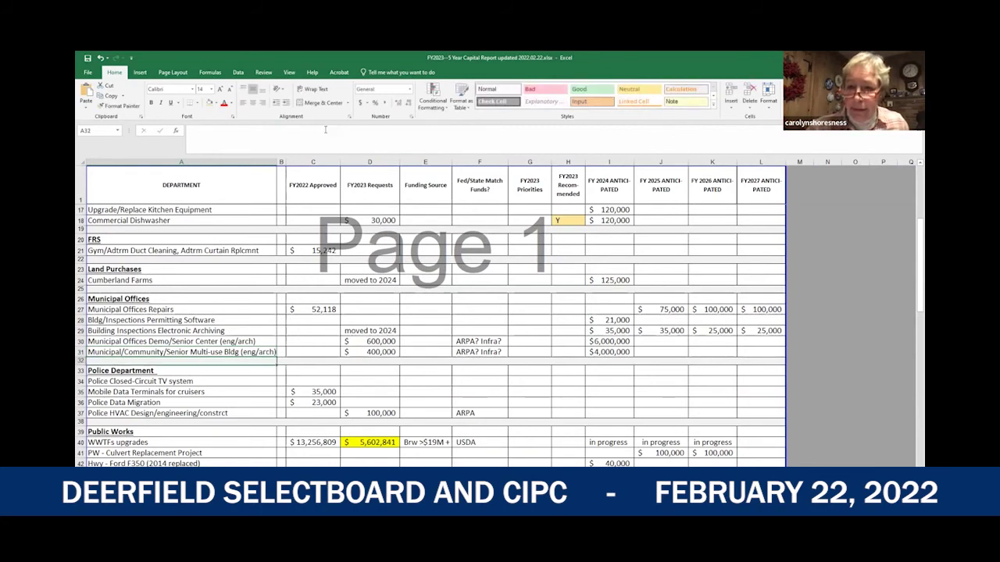
left_click(243, 341)
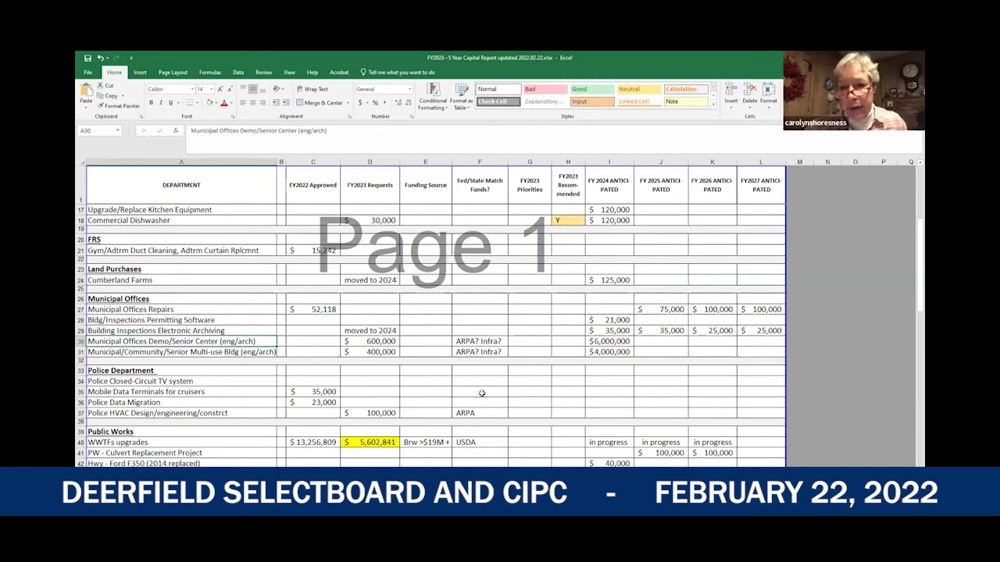
scroll(447, 389, "down", 2)
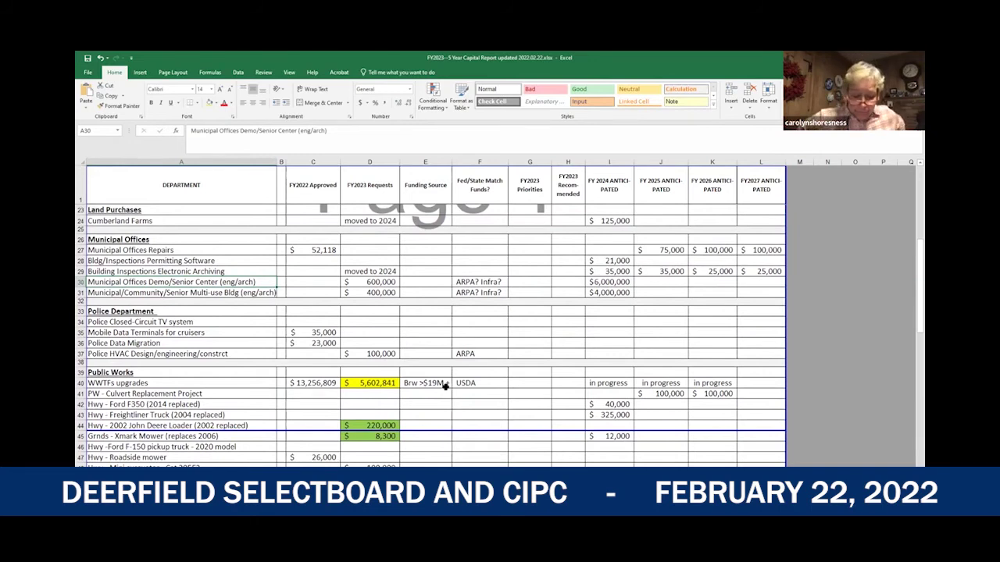
Mark Municipal Offices Demo/Senior Center and Municipal/Community/Senior Multi-use Bldg as FY2023 recommended with a light orange fill and "Y"
left_click(379, 354)
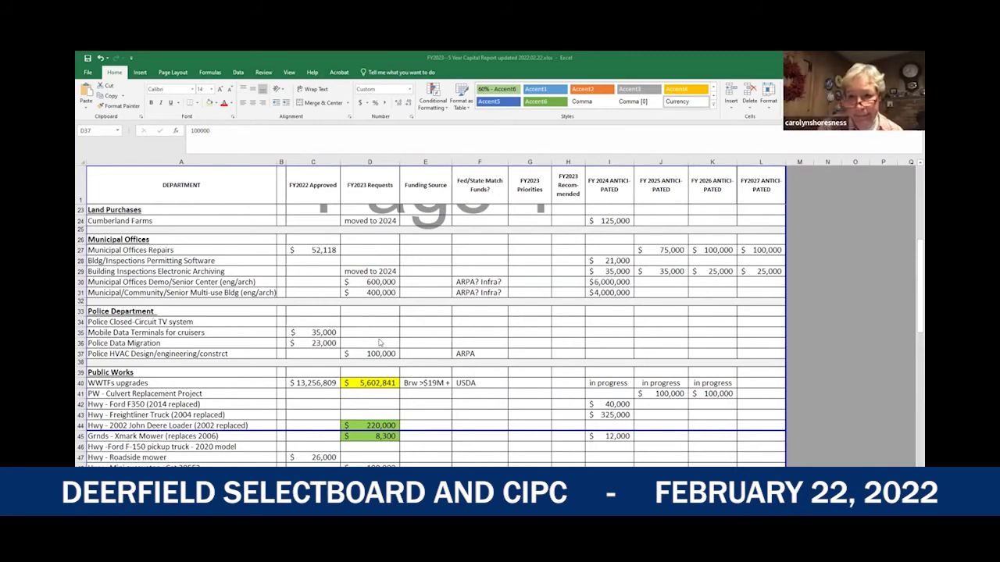
scroll(338, 363, "down", 1)
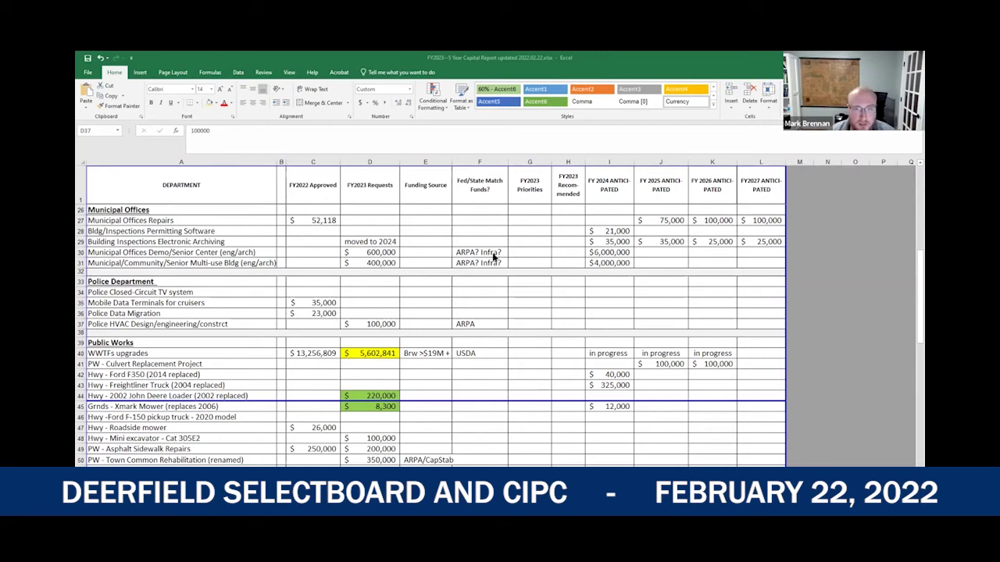
left_click(387, 252)
left_click(567, 252)
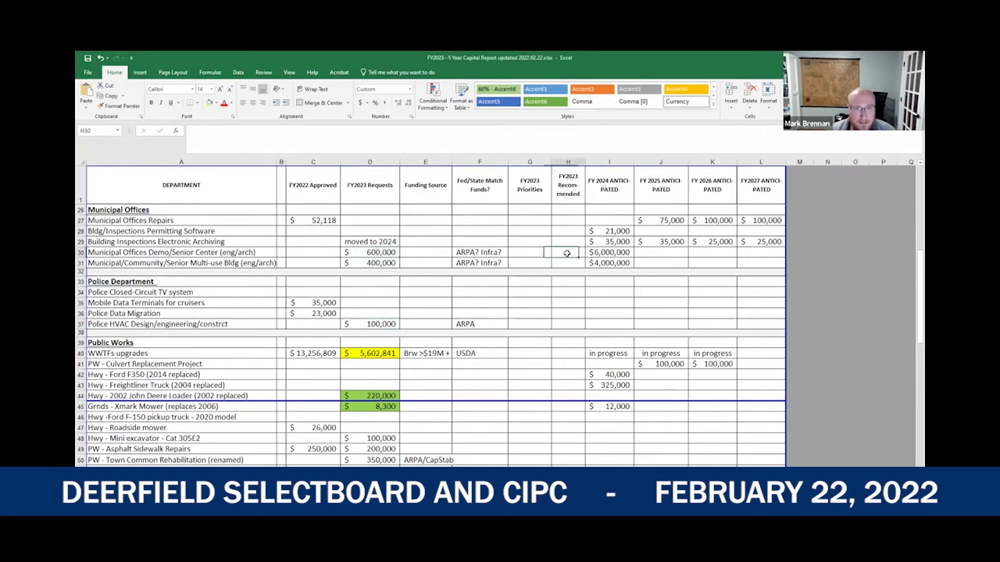
left_click(210, 104)
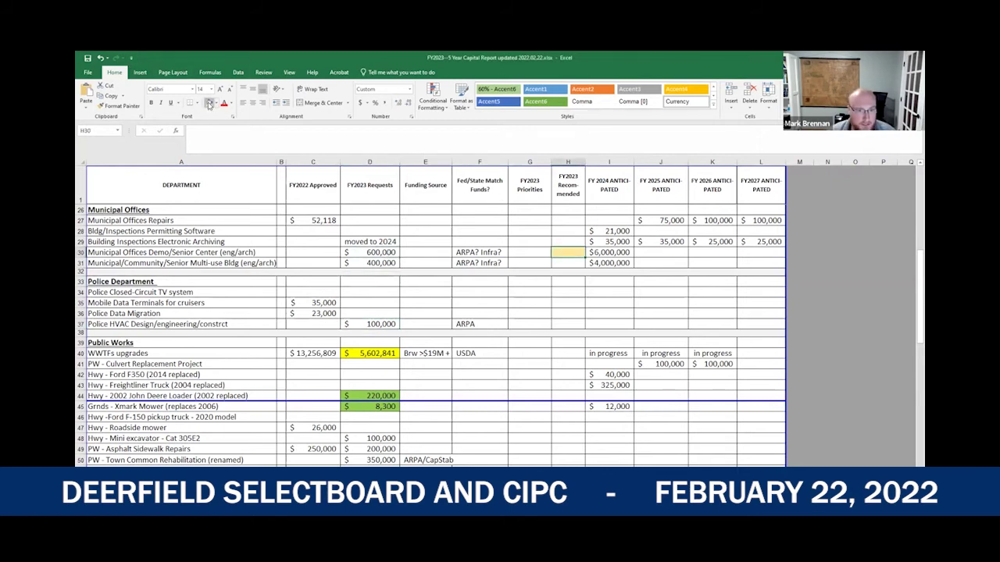
left_click(568, 263)
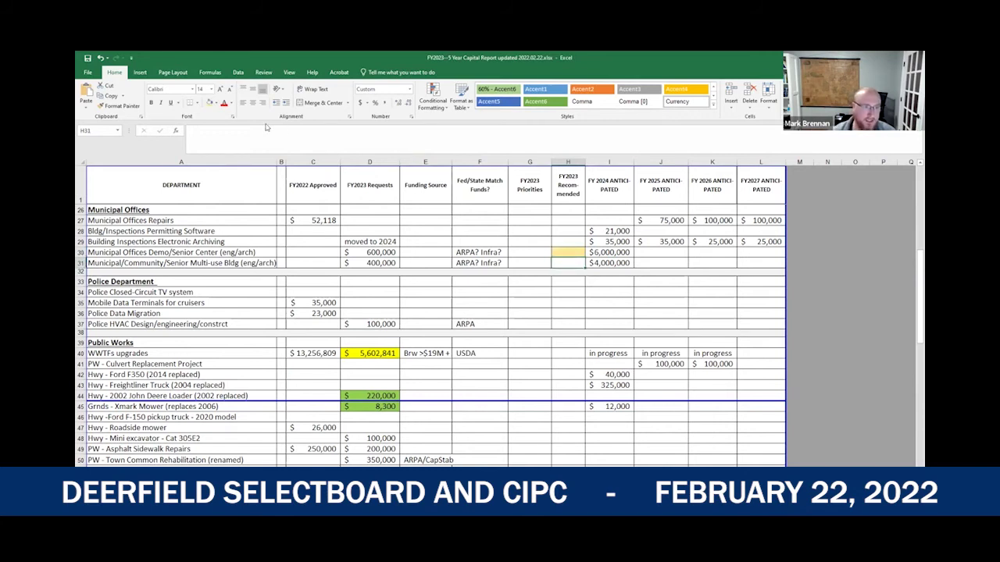
left_click(209, 105)
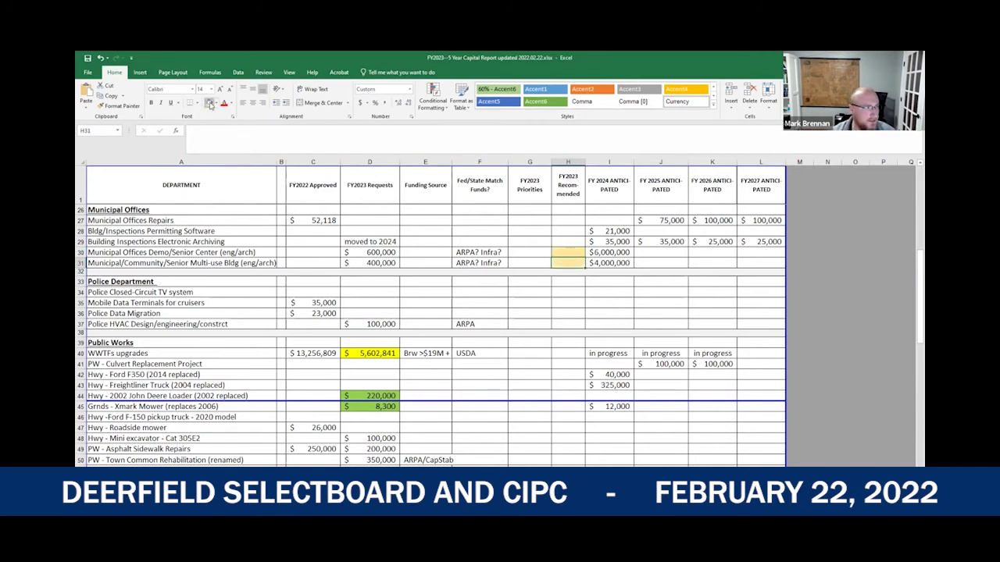
type("Y")
key("Up")
type("Y")
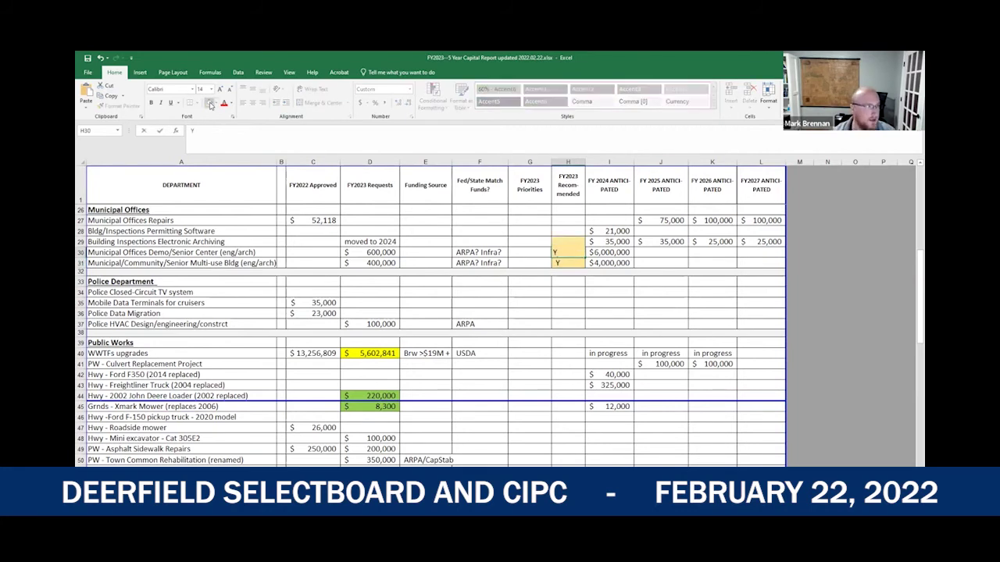
key("Up")
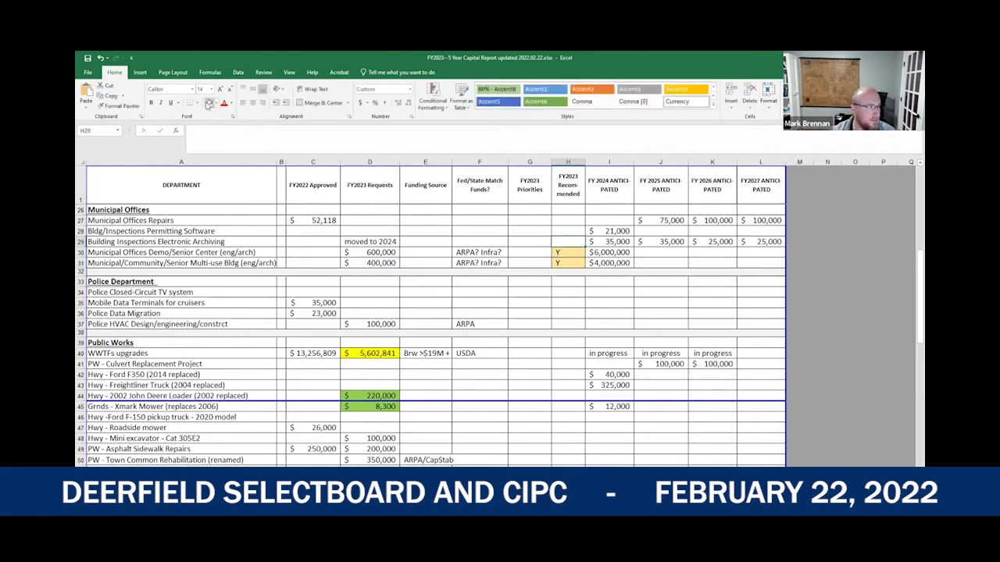
Mark Police HVAC Design/engineering/constrct as FY2023 recommended with the light orange fill and "Y"
left_click(503, 325)
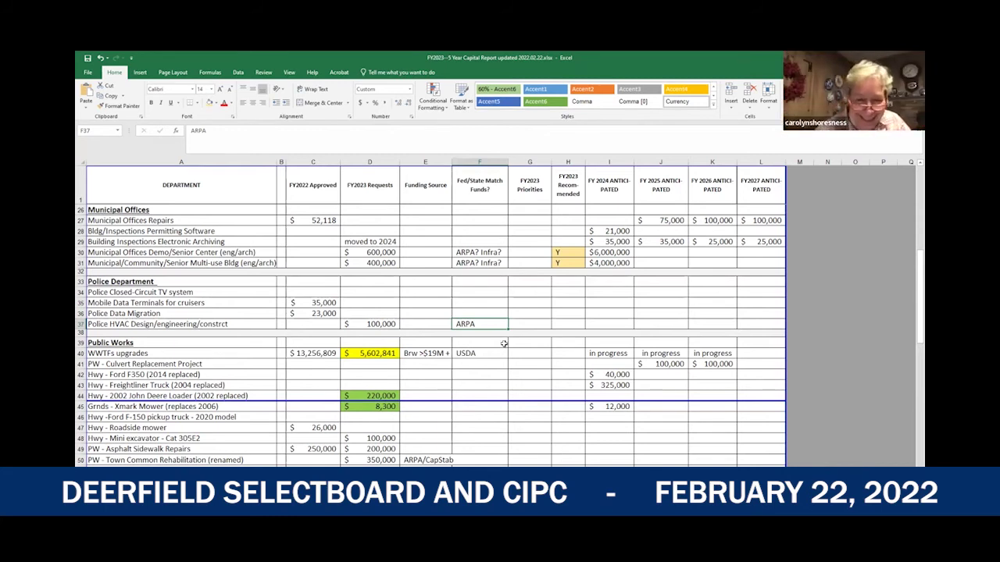
left_click(562, 323)
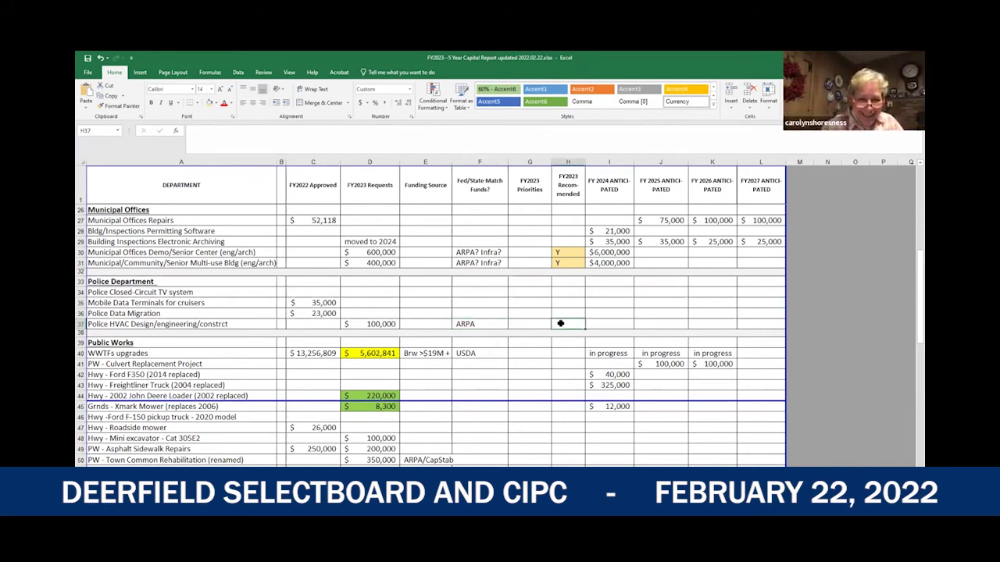
left_click(209, 102)
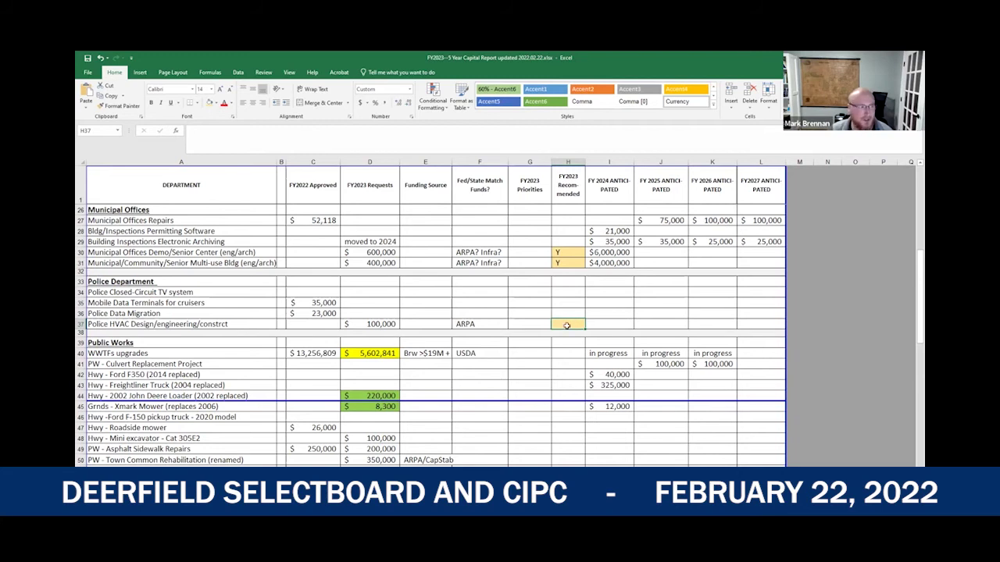
scroll(562, 294, "up", 1)
scroll(562, 294, "up", 2)
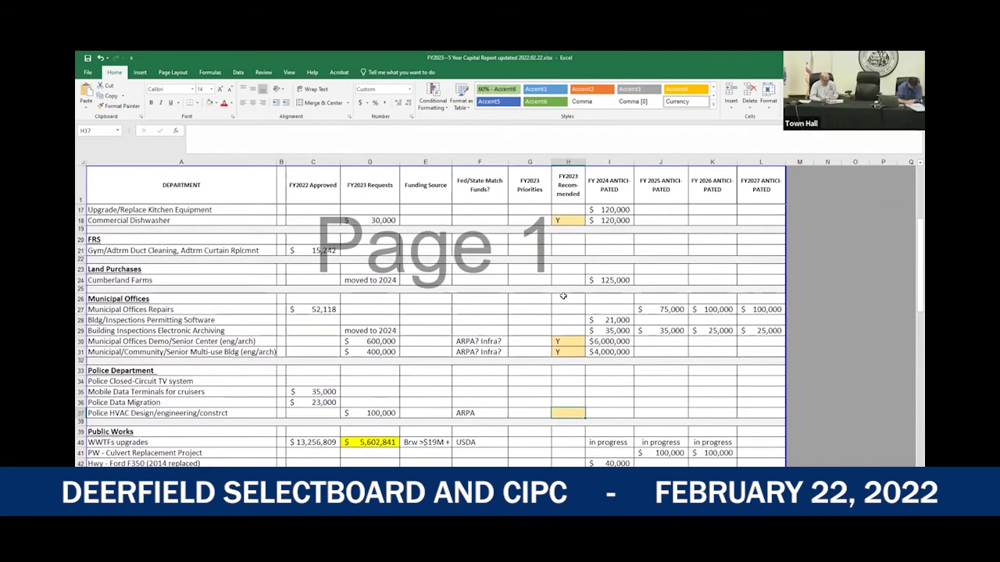
scroll(565, 292, "down", 1)
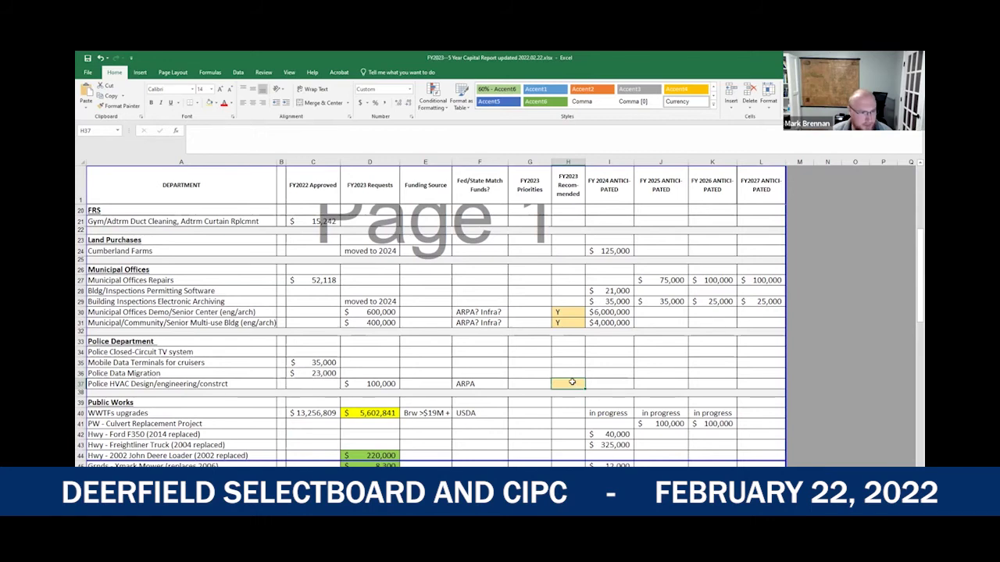
type("Y")
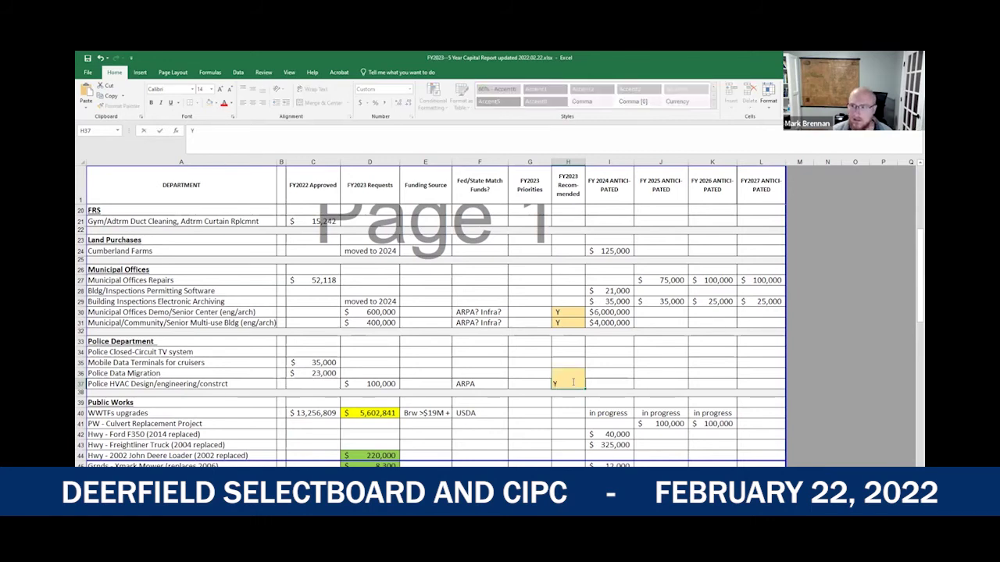
key("Return")
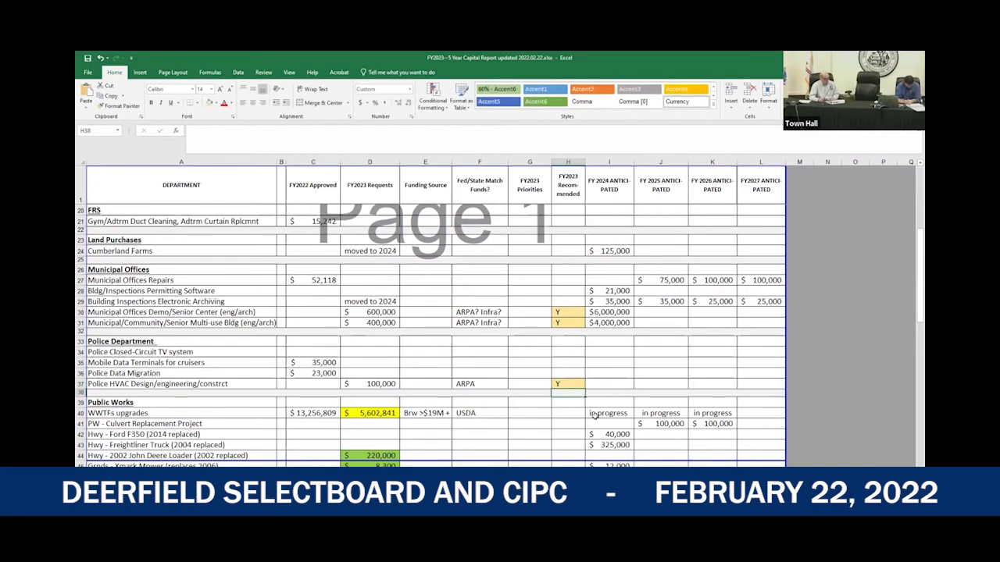
Examine the WWTFs upgrades request and its funding source, along with the other Public Works requests
left_click(569, 413)
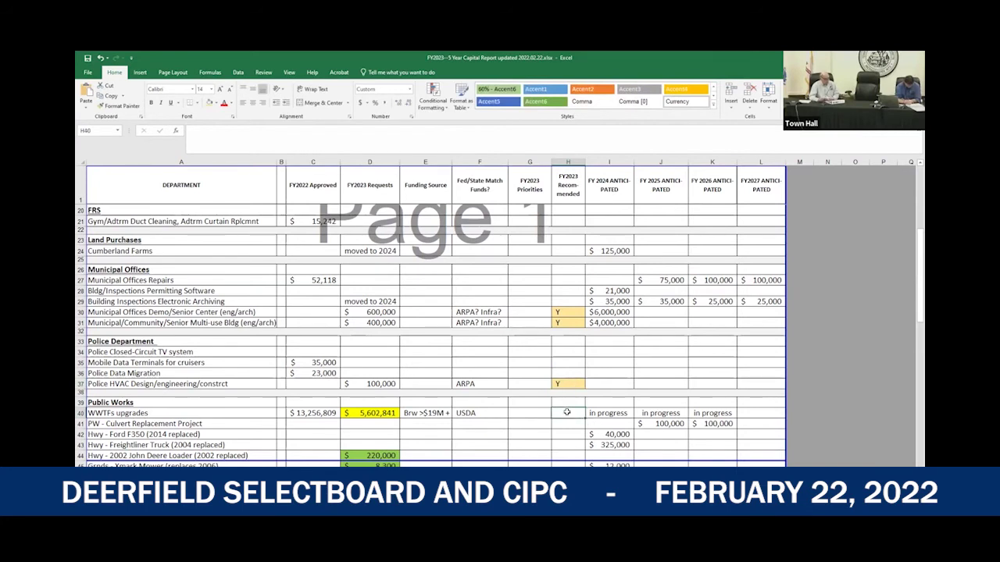
left_click(372, 414)
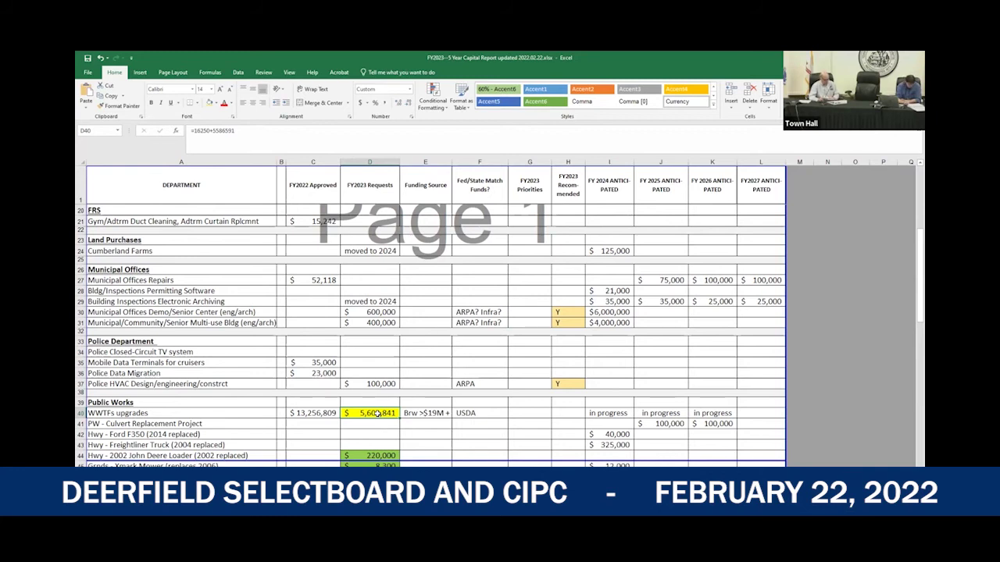
left_click(430, 413)
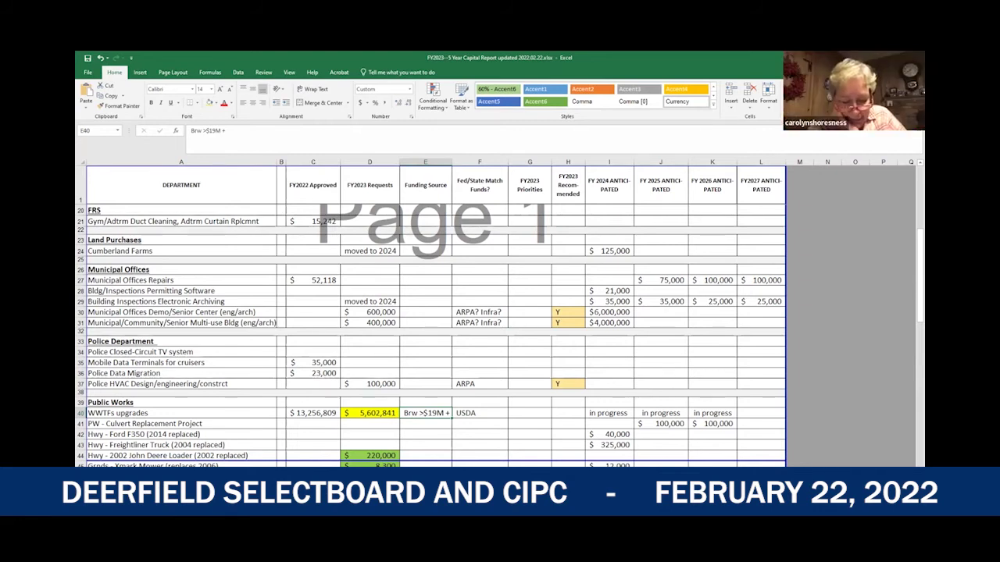
left_click(572, 414)
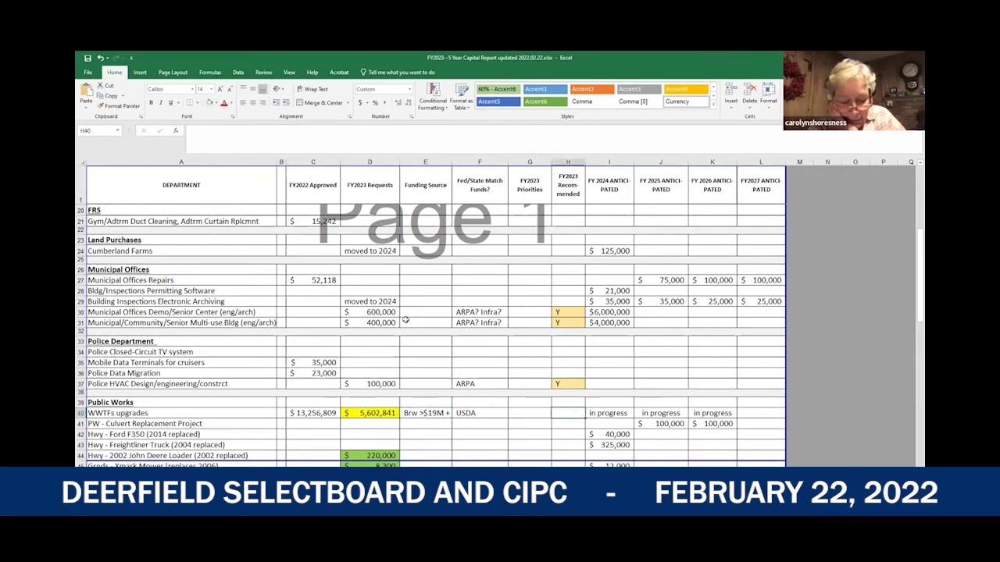
left_click(571, 455)
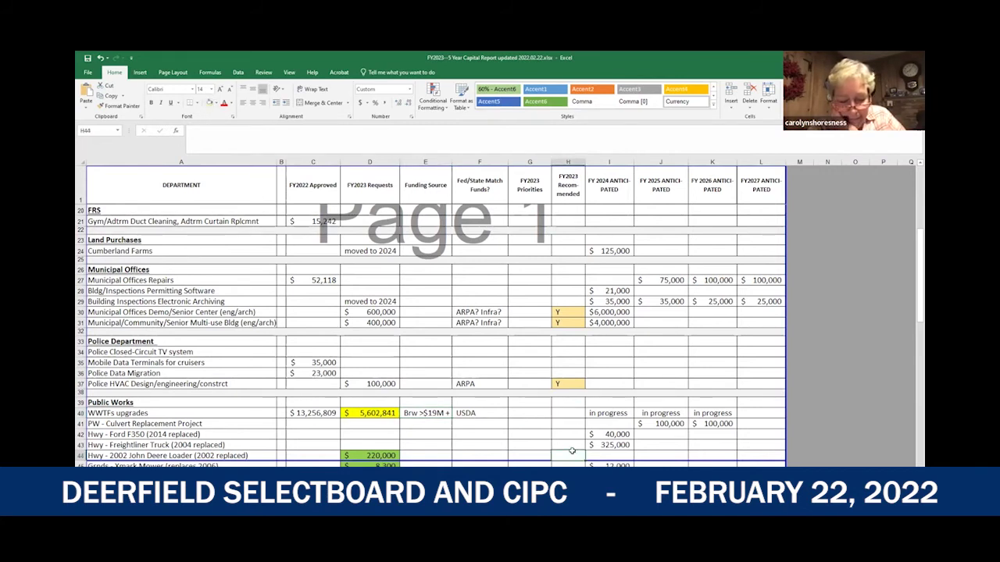
scroll(562, 414, "down", 5)
scroll(559, 402, "down", 1)
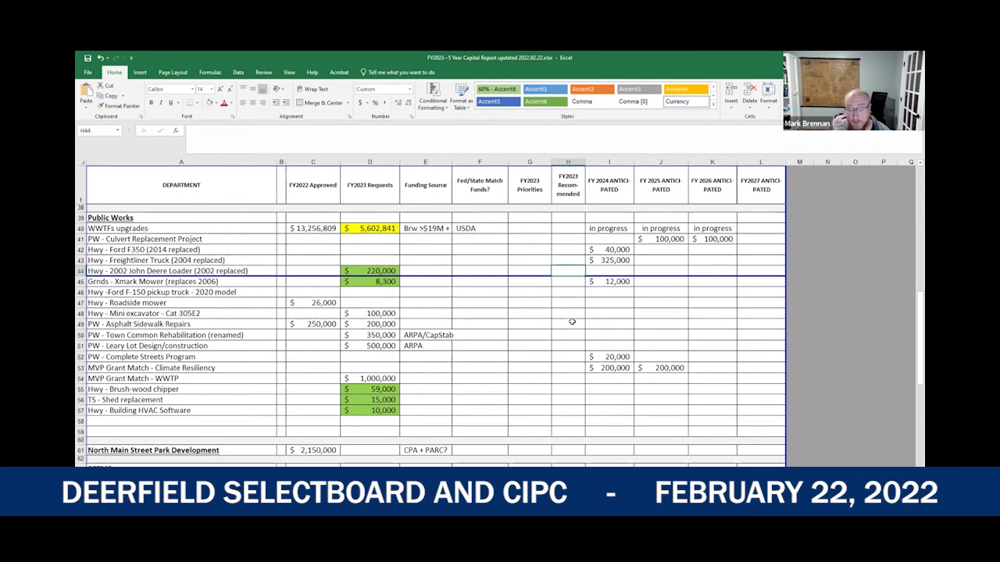
Mark Senior Housing Phase 1 - Feasibility as FY2023 recommended with the light orange fill and "Y"
scroll(575, 322, "down", 1)
scroll(578, 325, "down", 3)
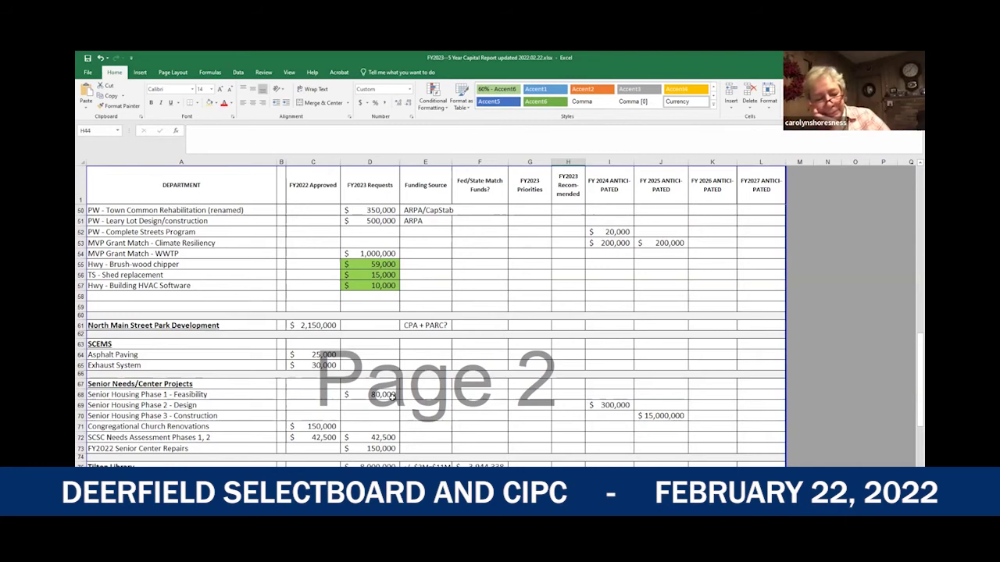
left_click(553, 393)
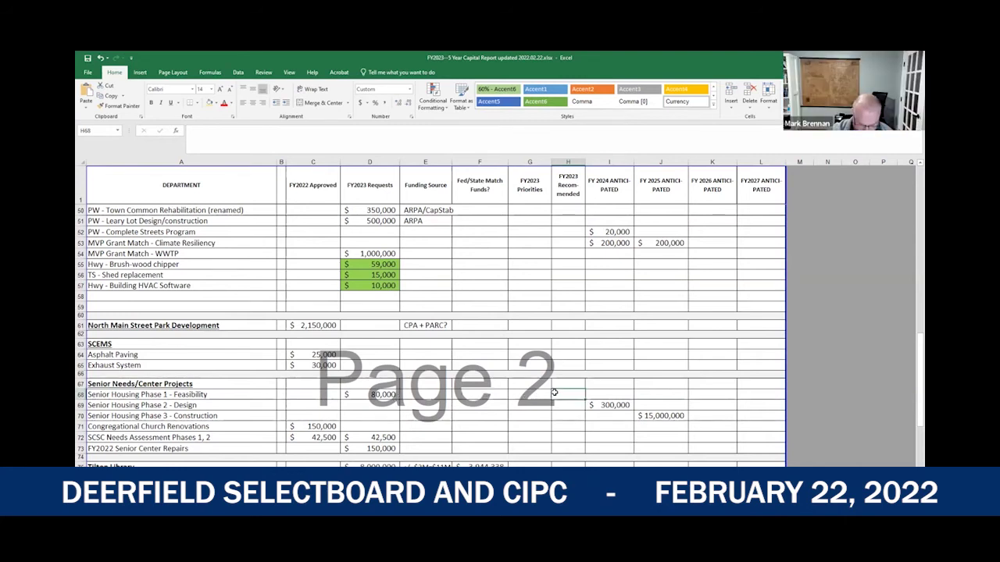
left_click(209, 102)
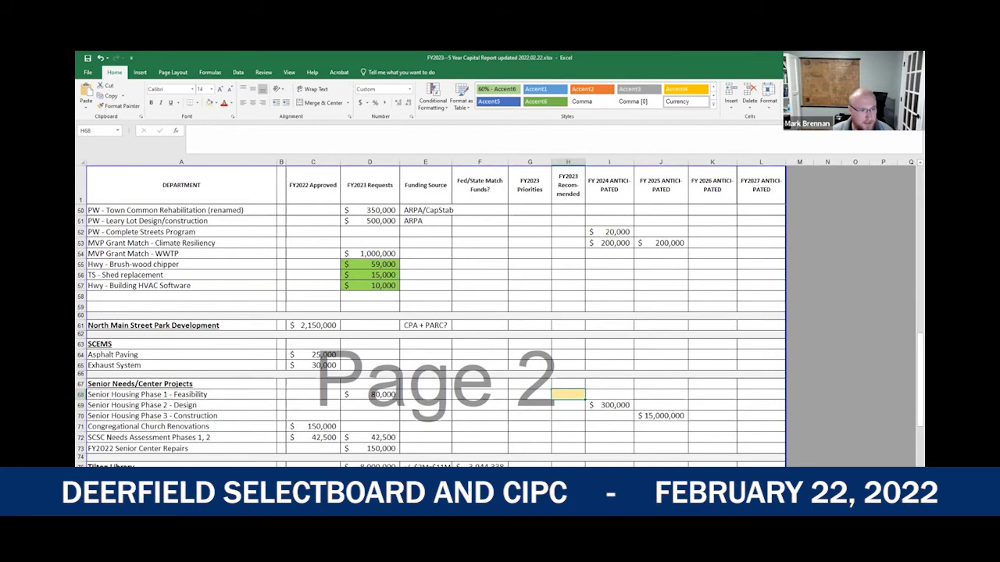
type("Y")
key("Return")
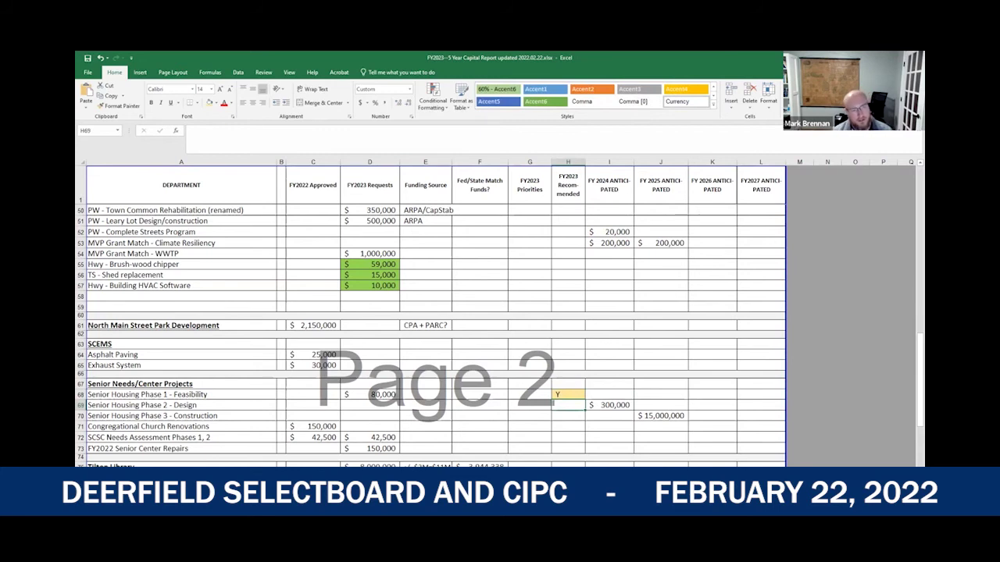
Apply the light orange fill to the FY2023 Recommended cell for SCSC Needs Assessment Phases 1, 2
left_click(568, 416)
left_click(568, 426)
left_click(568, 438)
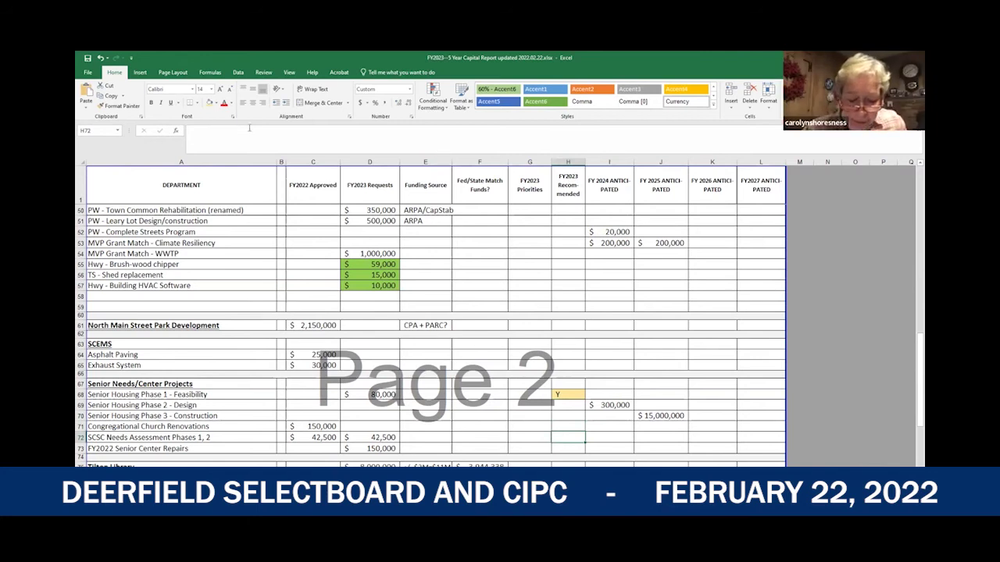
left_click(209, 102)
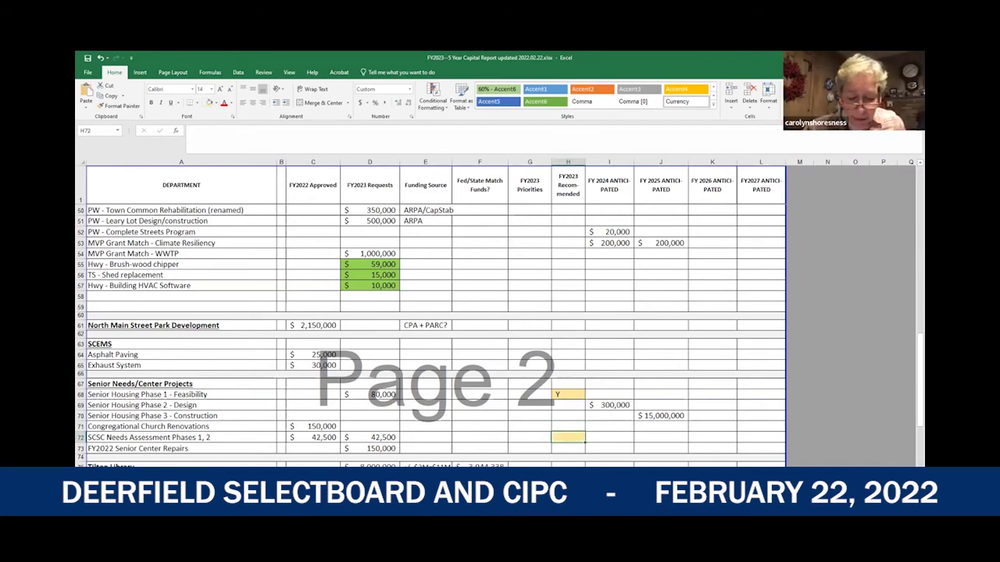
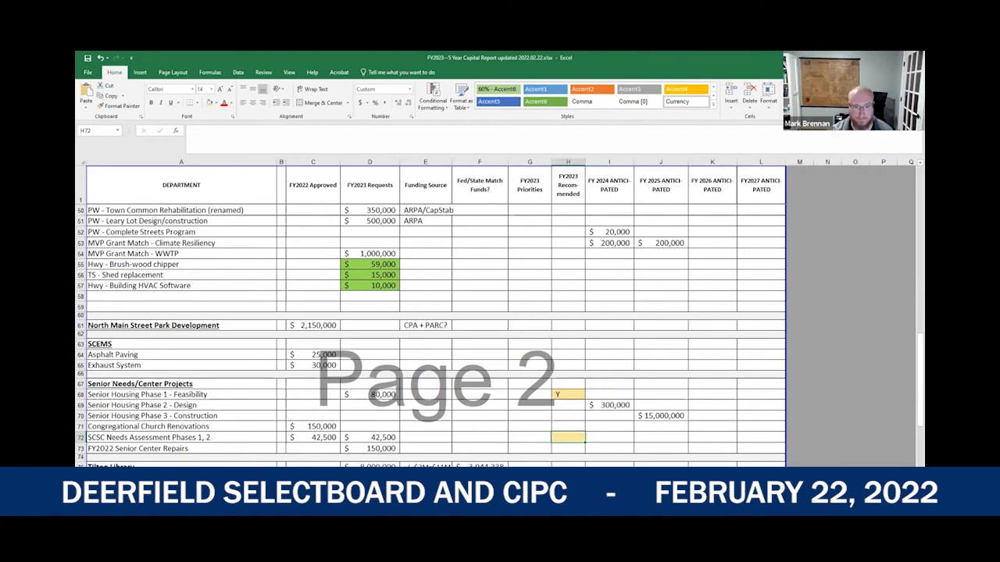
left_click(374, 449)
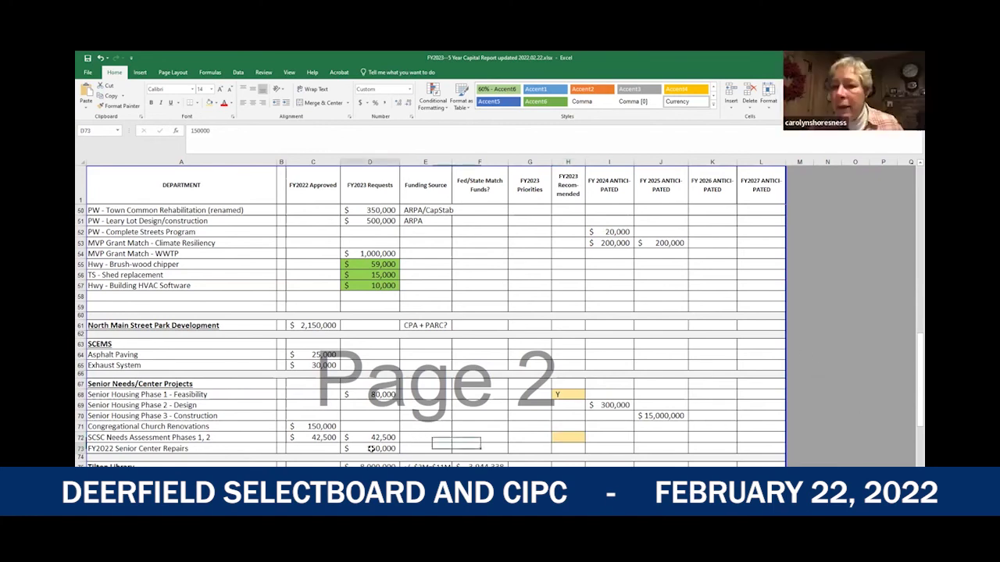
Enter an FY2023 request of 100,000 for the Capital Stabilization Fund
scroll(392, 447, "down", 3)
scroll(396, 438, "up", 5)
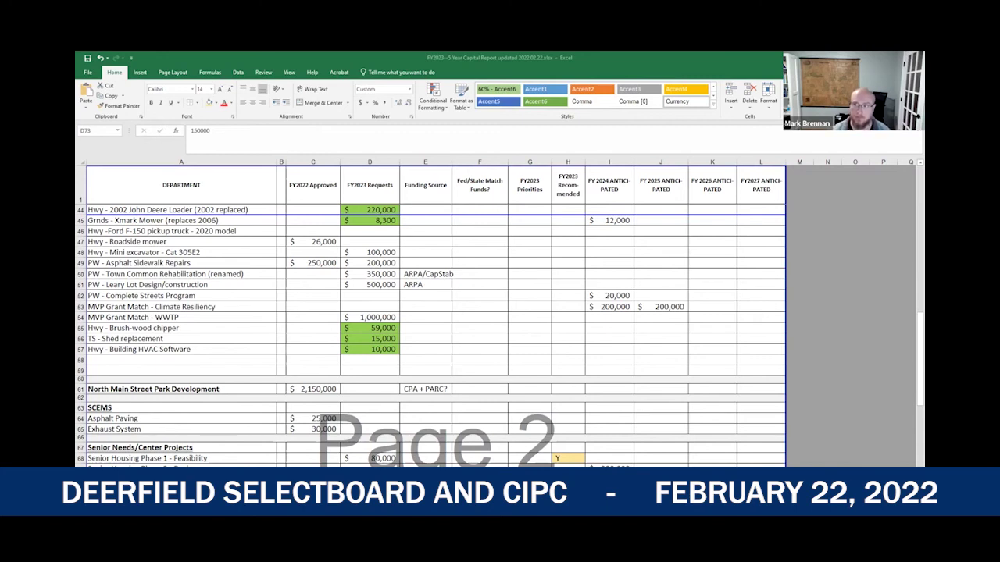
scroll(598, 364, "up", 9)
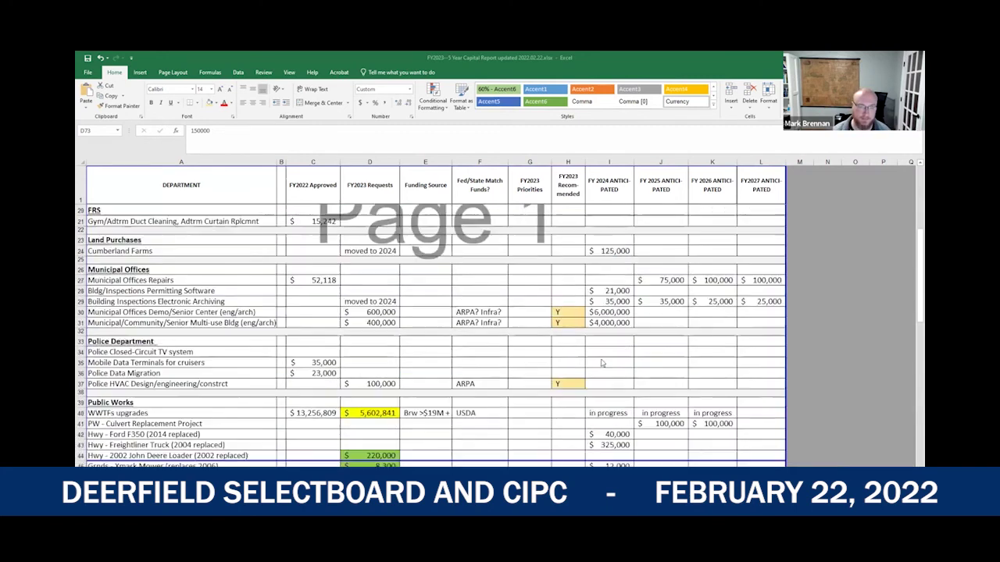
scroll(592, 352, "up", 5)
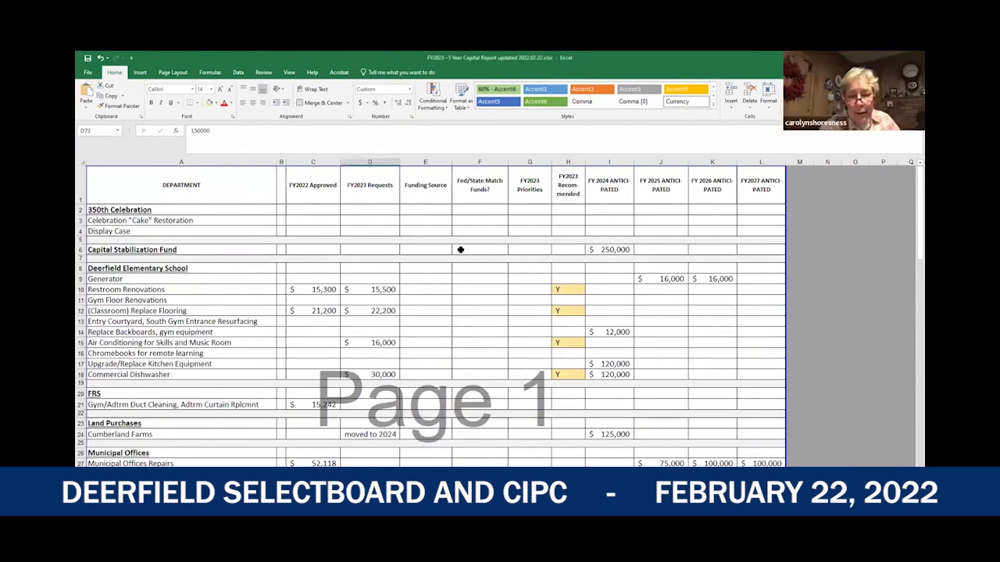
left_click(381, 249)
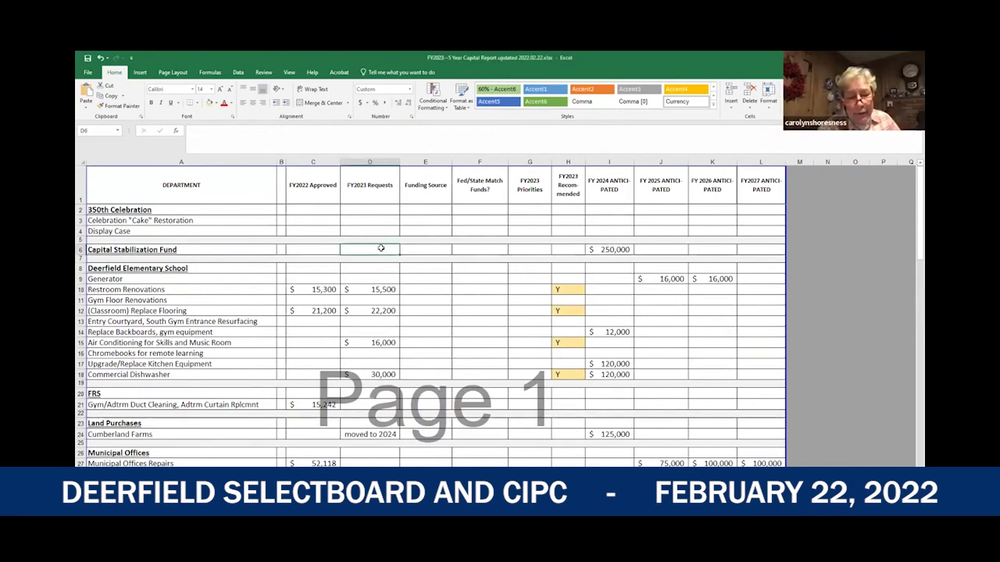
type("100")
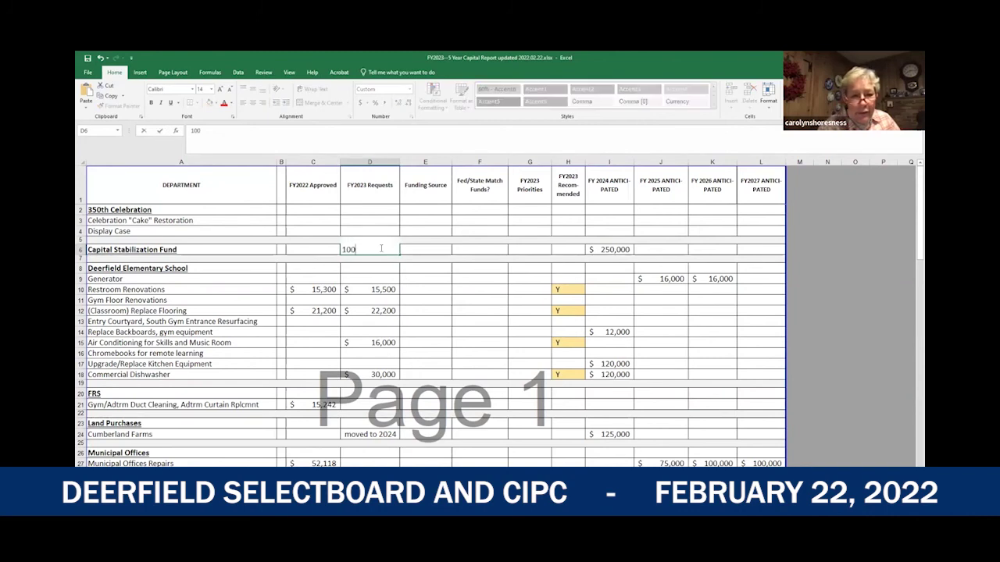
type("000")
key("Tab")
left_click(390, 249)
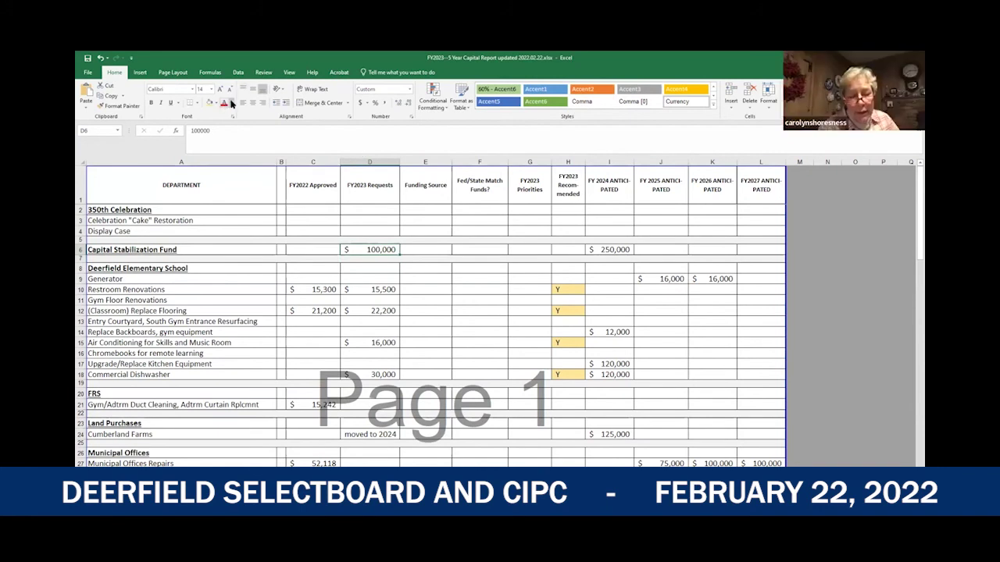
Enter "Tabled" as the FY2023 recommendation for SCSC Needs Assessment Phases 1, 2 under Senior Needs/Center Projects
scroll(577, 287, "down", 8)
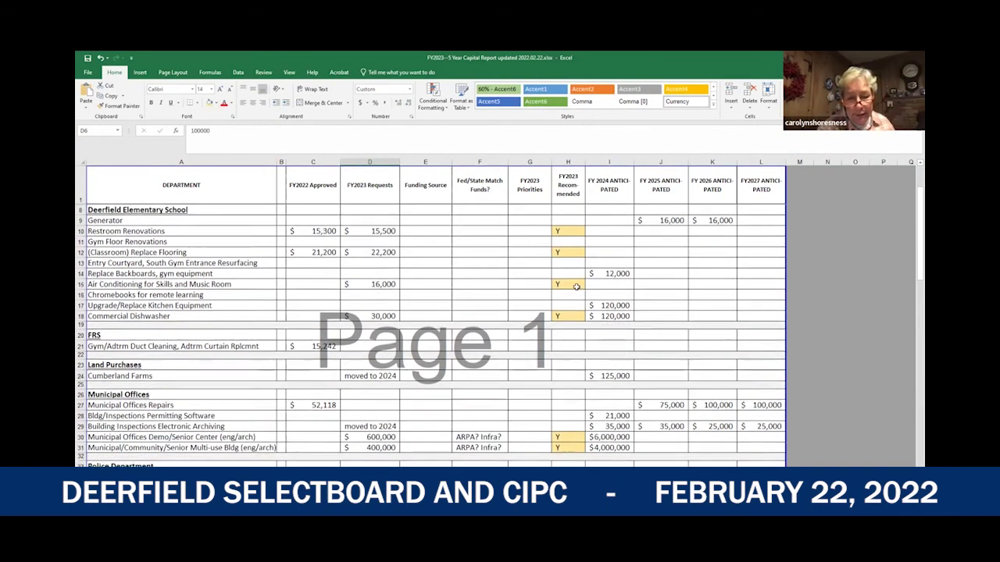
scroll(577, 287, "down", 9)
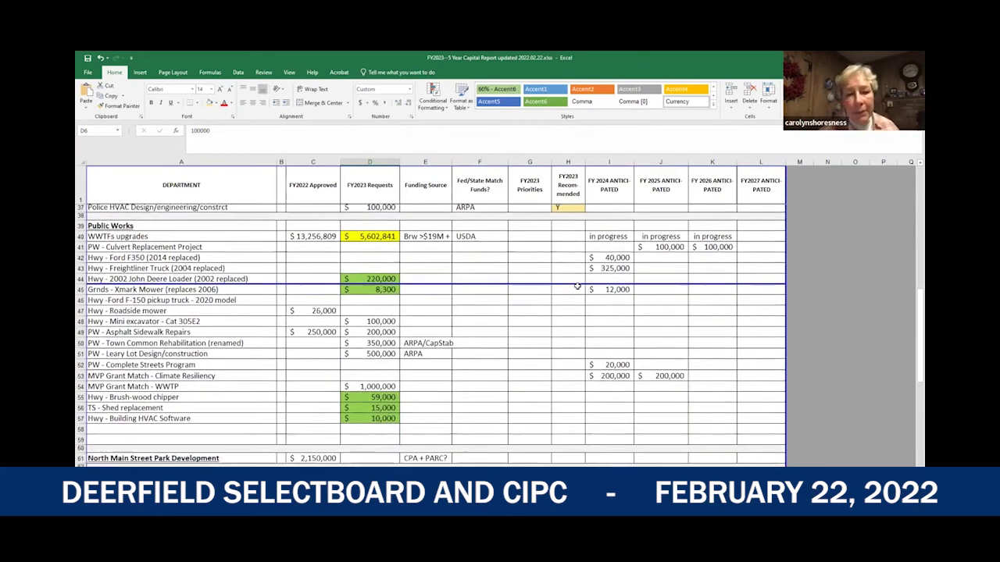
scroll(577, 286, "down", 2)
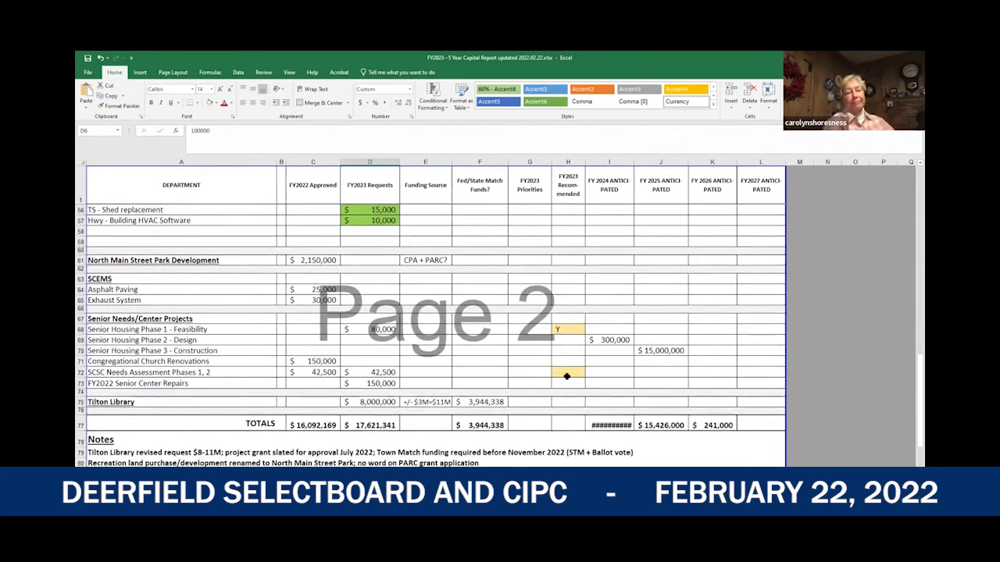
left_click(564, 371)
type("T")
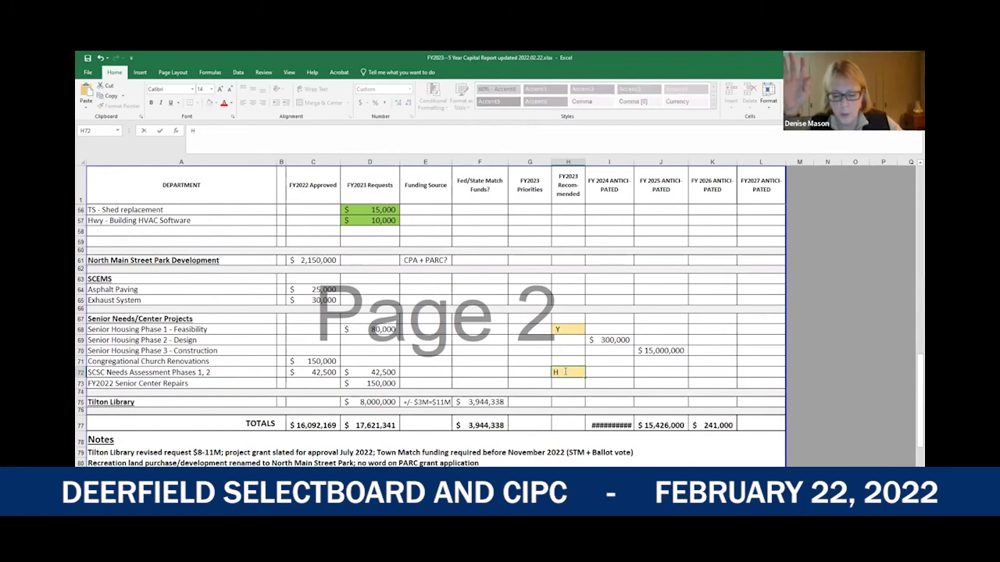
type("abled")
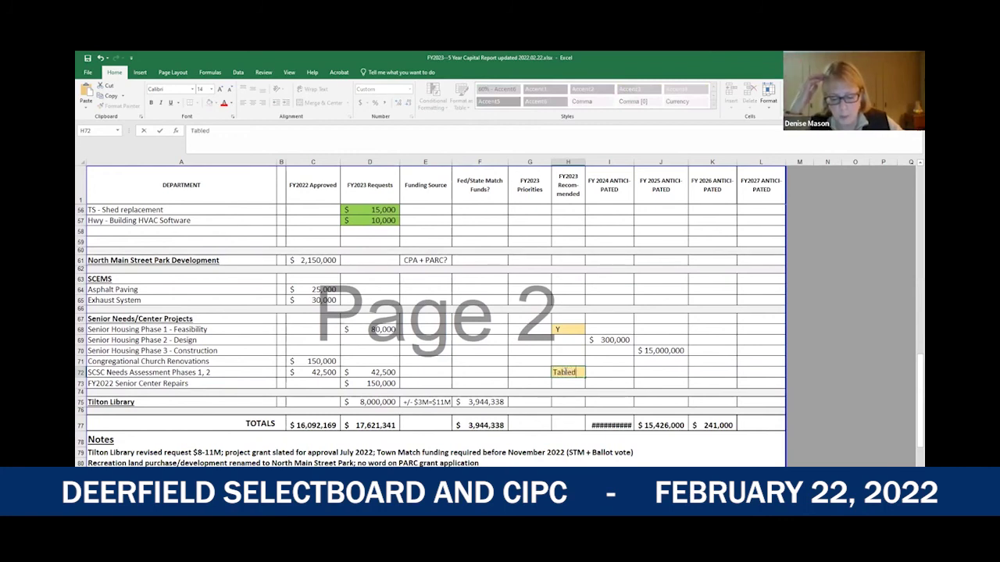
key("Return")
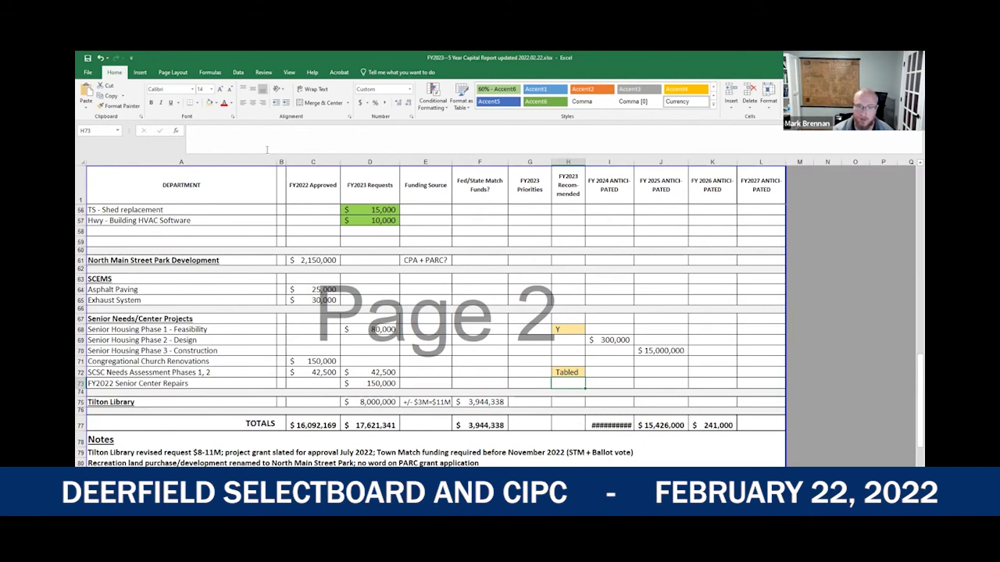
Select the FY2023 request amount of the Capital Stabilization Fund
scroll(420, 228, "up", 18)
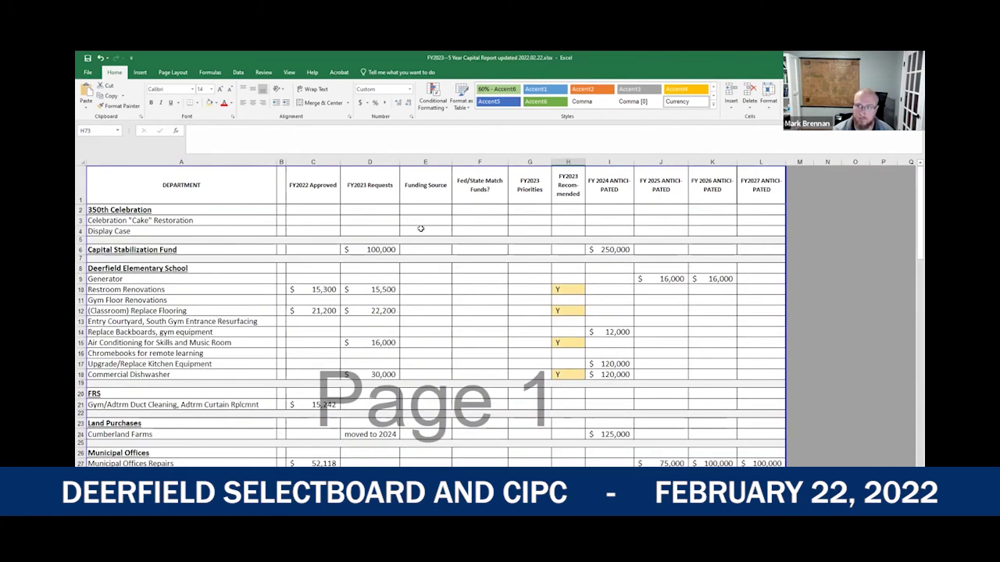
left_click(383, 249)
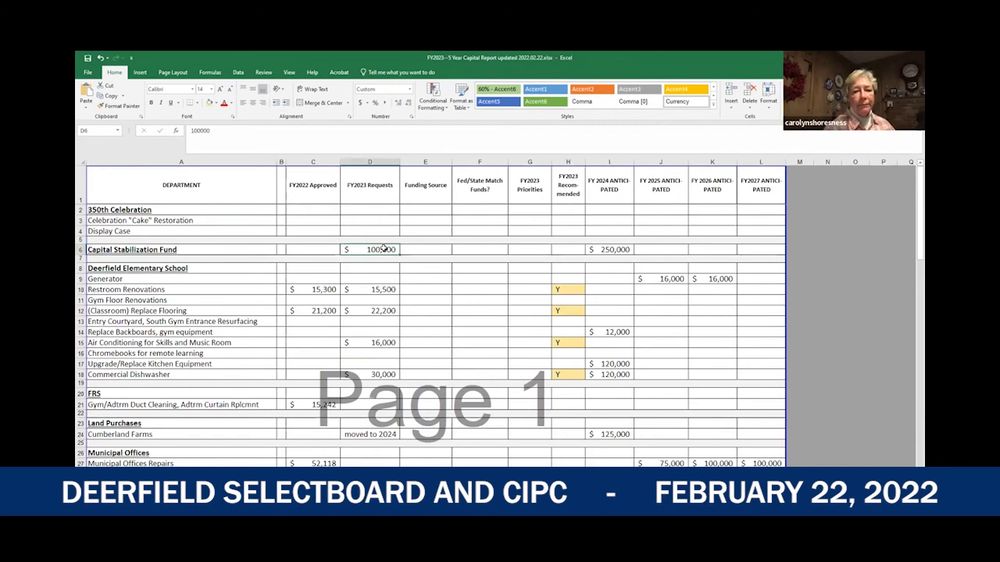